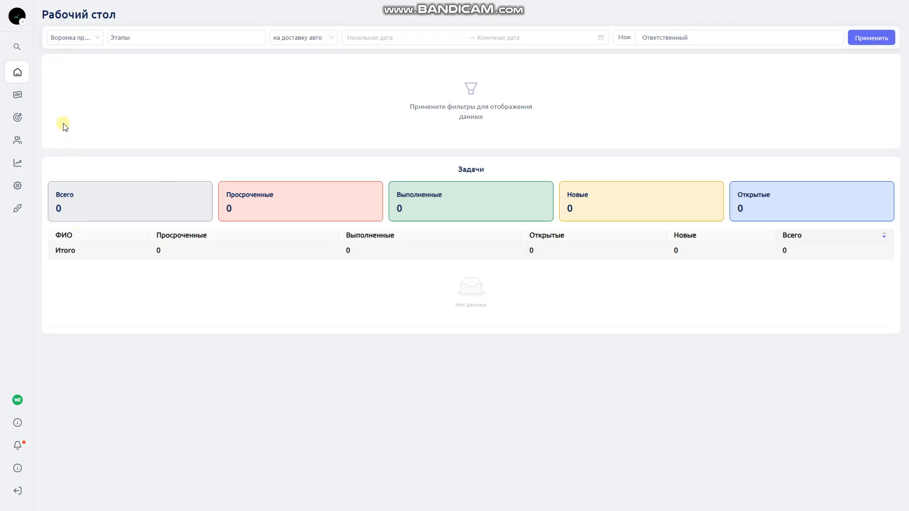
# Open deal 4012 from the Сделки list
pyautogui.moveTo(28, 162)
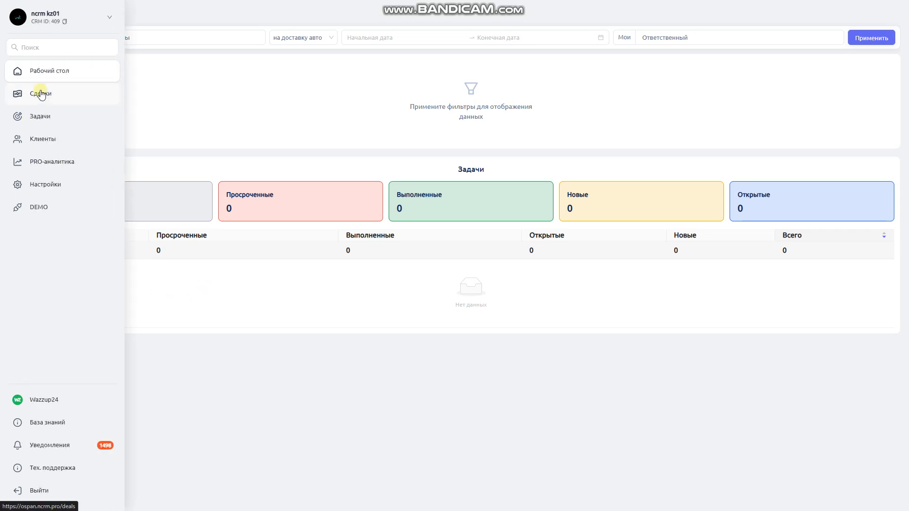
pyautogui.click(41, 94)
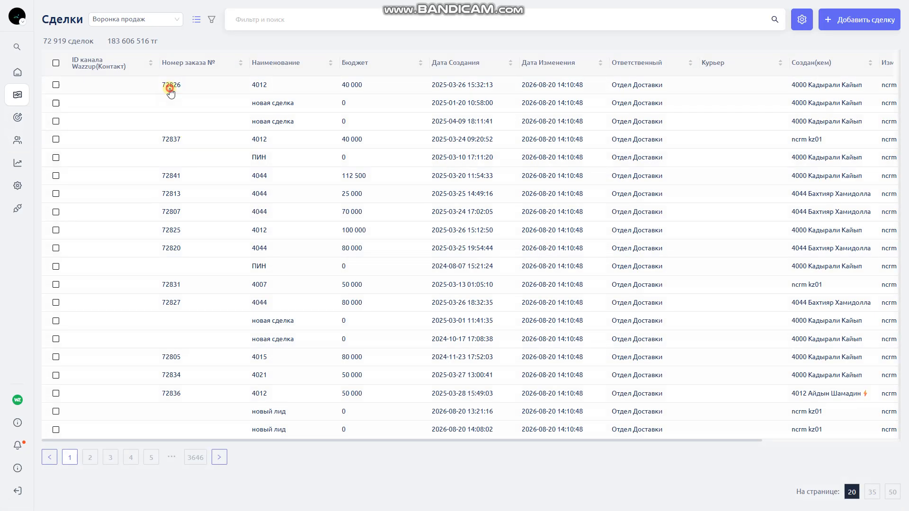
pyautogui.click(170, 89)
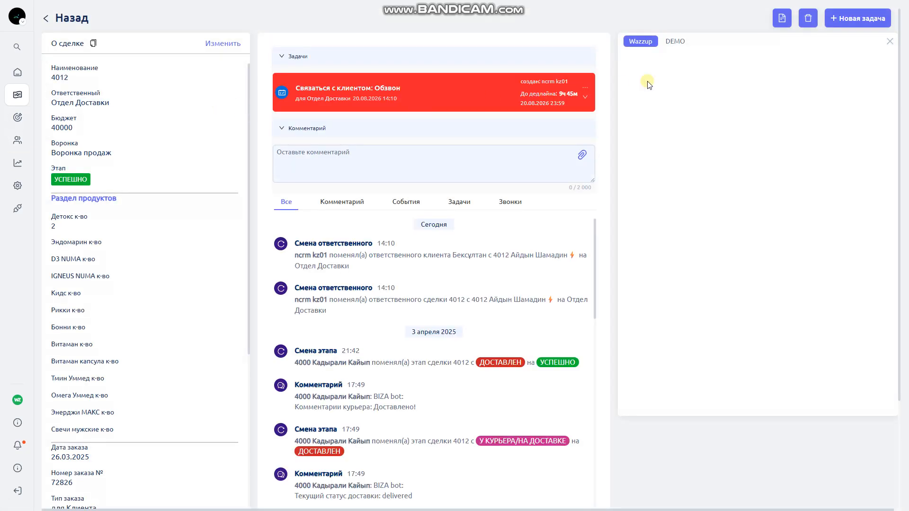
# Switch between the Wazzup and DEMO widgets in the side panel, then close the panel
pyautogui.click(646, 42)
pyautogui.click(671, 42)
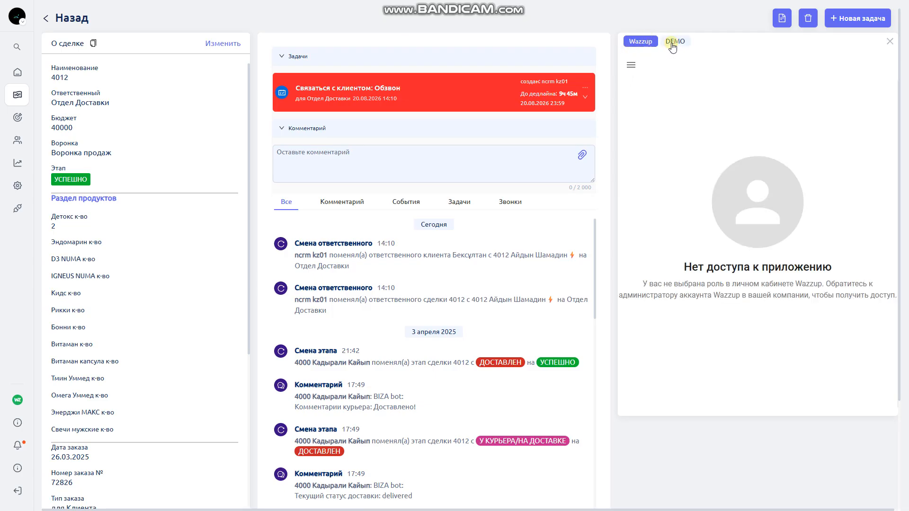
pyautogui.click(641, 42)
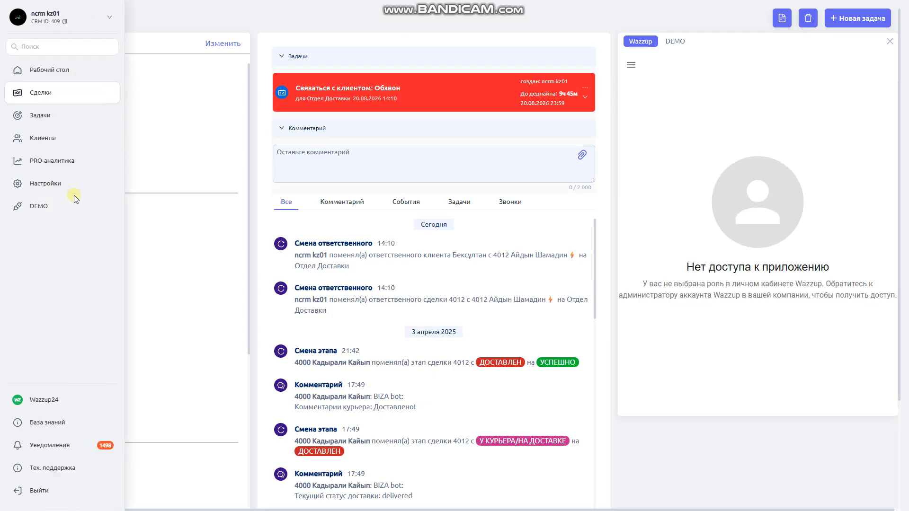
pyautogui.click(682, 43)
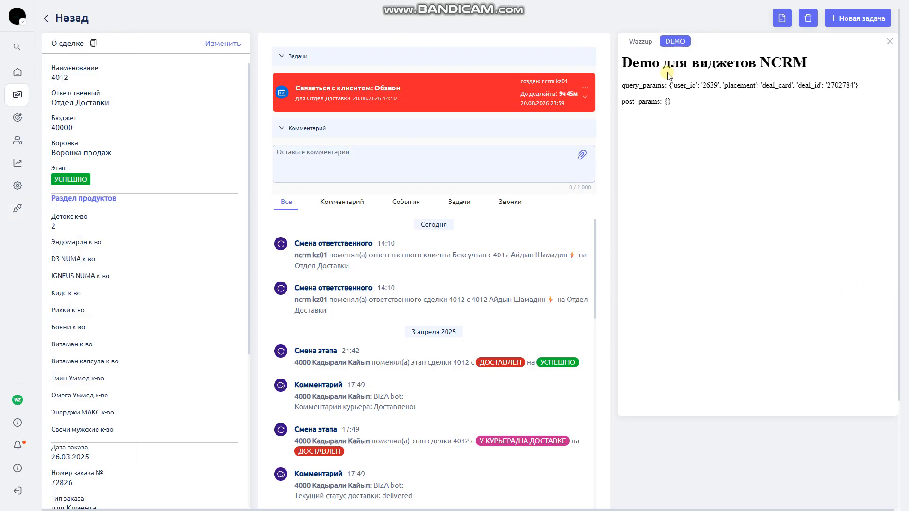
pyautogui.click(642, 41)
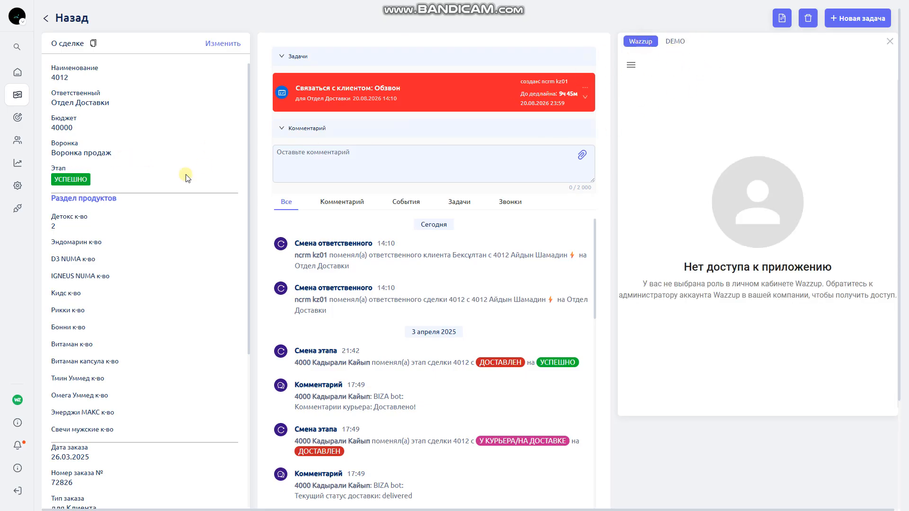
pyautogui.moveTo(30, 188)
pyautogui.click(890, 41)
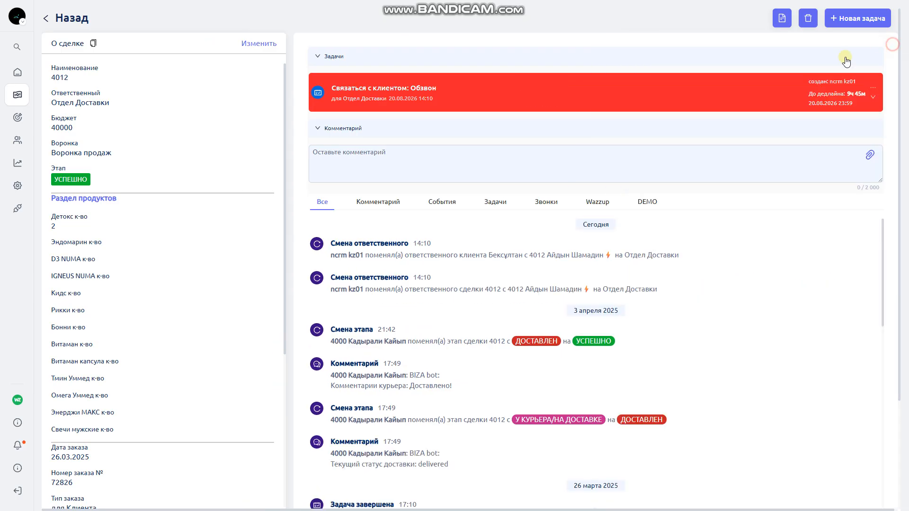
pyautogui.moveTo(17, 189)
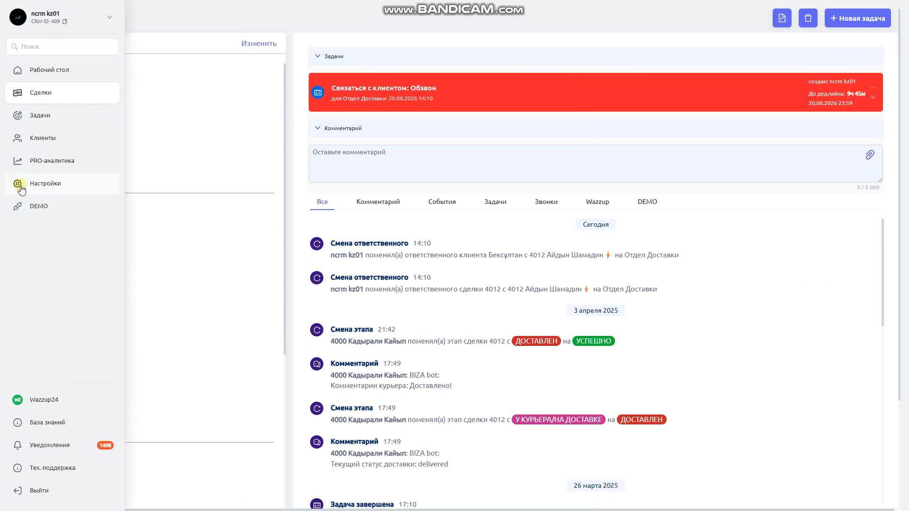
# Go to Настройки > Пользователи > Роли and view the admin role's permissions
pyautogui.click(33, 187)
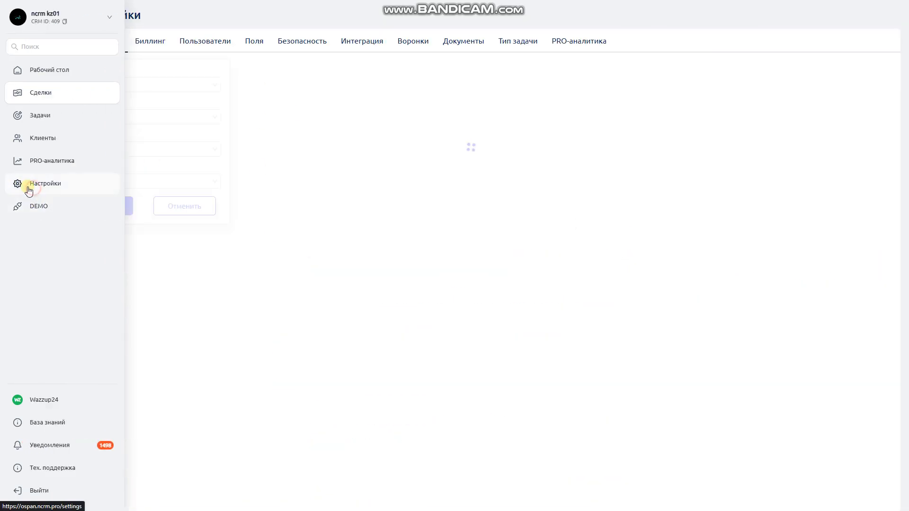
pyautogui.click(201, 42)
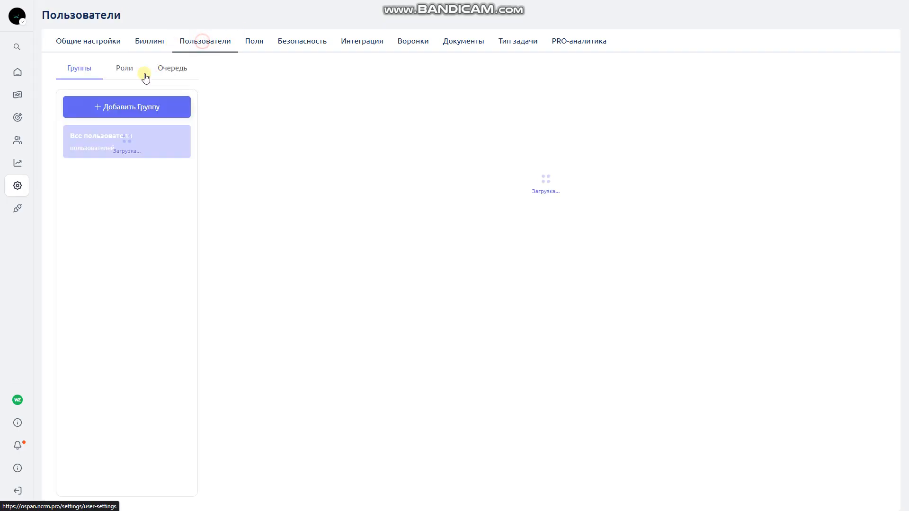
pyautogui.click(125, 70)
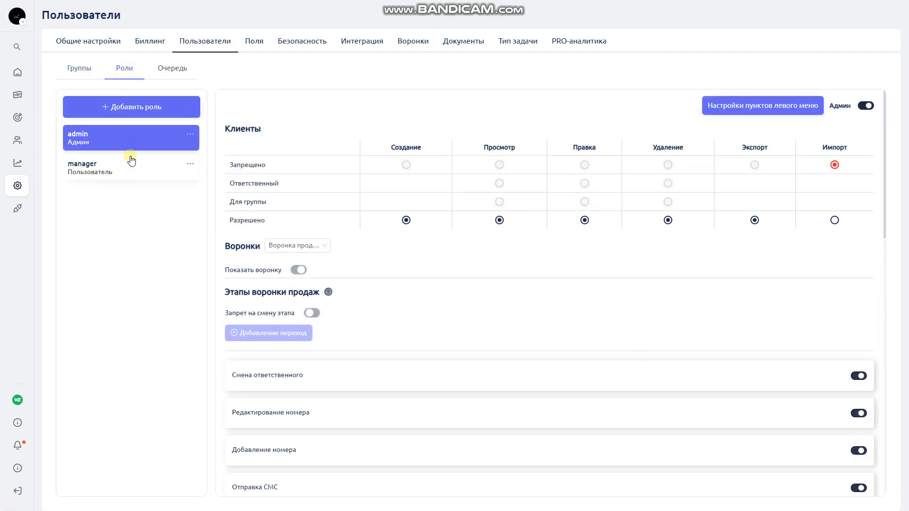
pyautogui.click(103, 163)
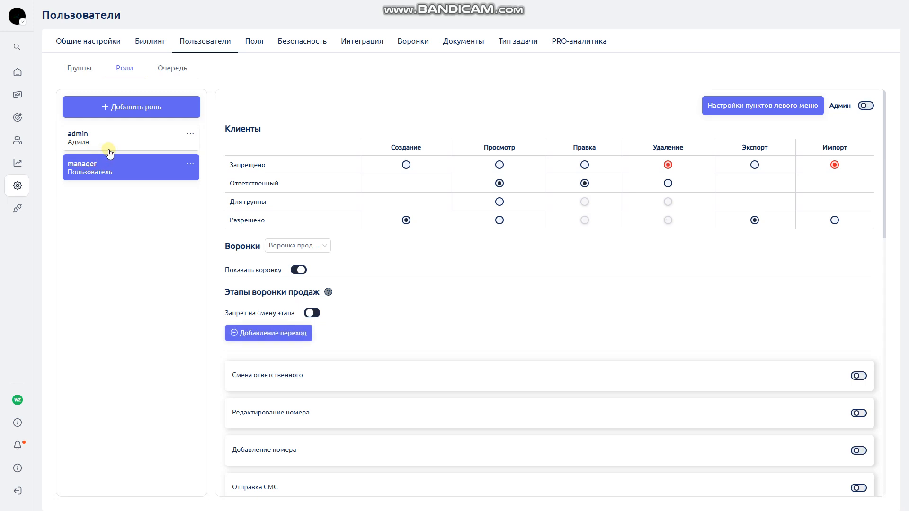
pyautogui.click(116, 136)
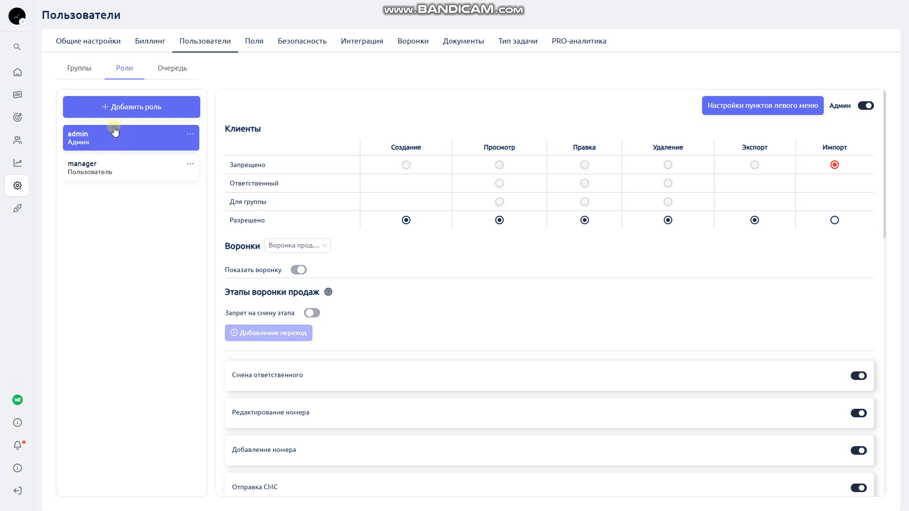
# Turn off 'Открывать виджеты с правой стороны' for the admin role and save
pyautogui.scroll(-5, 353, 195)
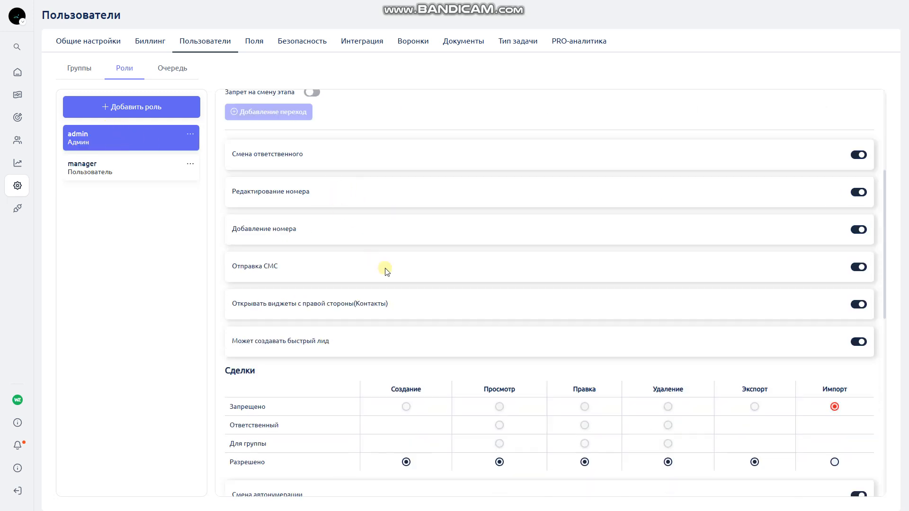
pyautogui.moveTo(235, 306); pyautogui.dragTo(366, 307)
pyautogui.scroll(-10, 392, 309)
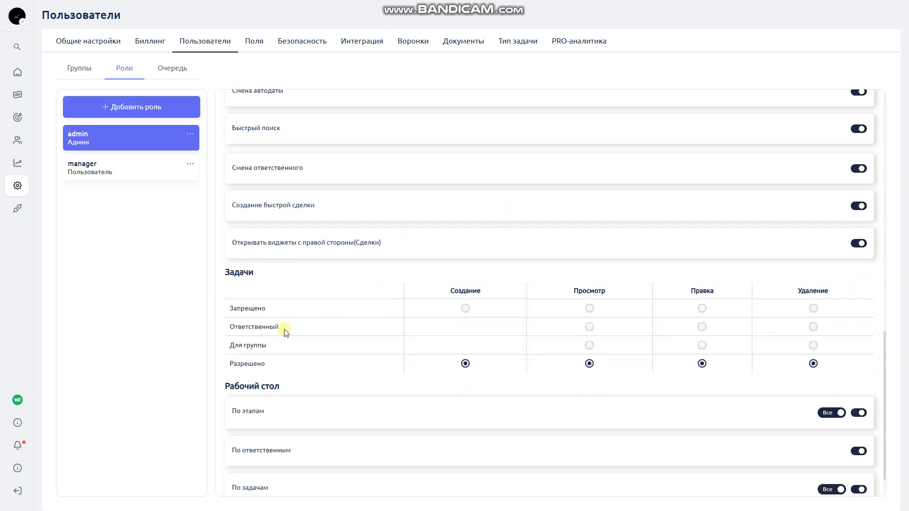
pyautogui.moveTo(238, 244); pyautogui.dragTo(855, 246)
pyautogui.click(858, 244)
pyautogui.scroll(10, 838, 287)
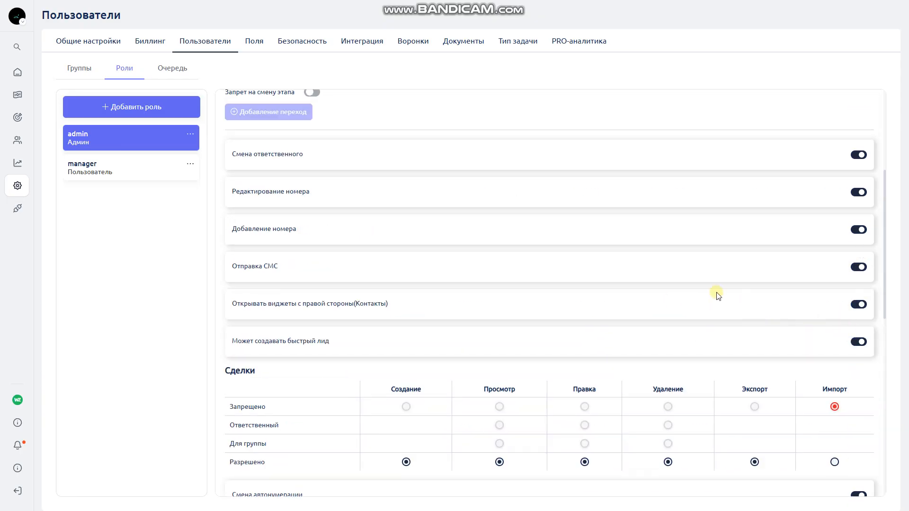
pyautogui.click(858, 305)
pyautogui.scroll(-10, 616, 294)
pyautogui.click(387, 479)
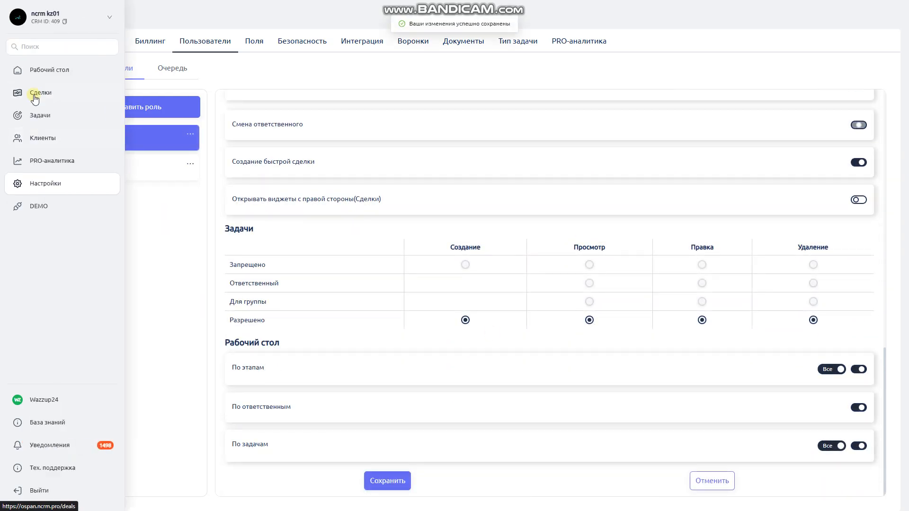
# Reopen deal 4012 and switch between its DEMO and Wazzup timeline tabs
pyautogui.click(35, 97)
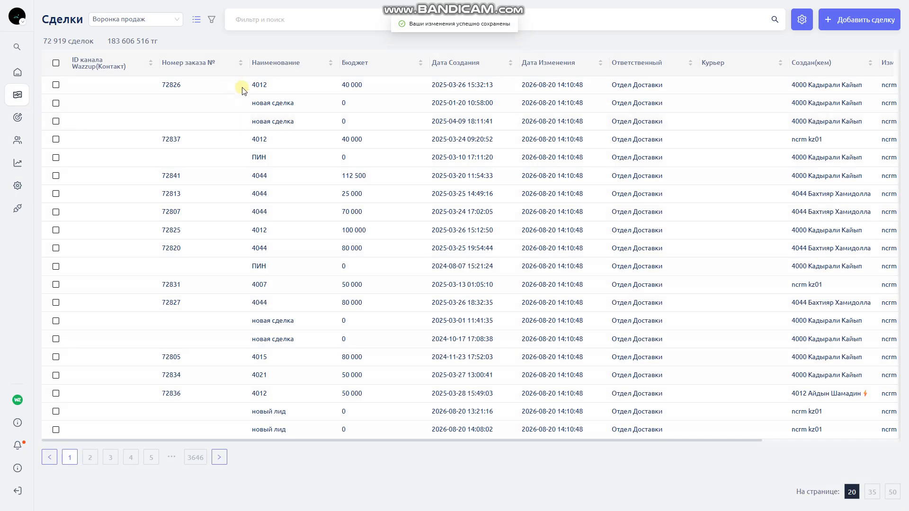
pyautogui.click(242, 90)
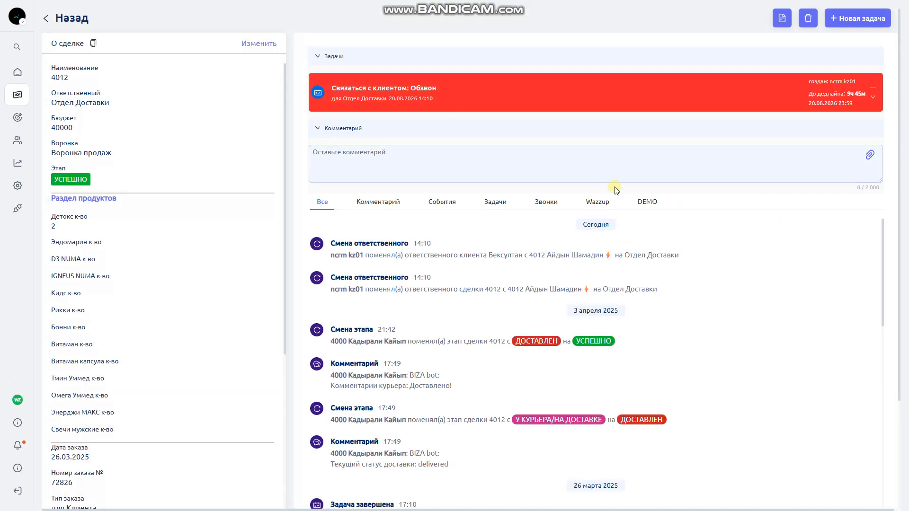
pyautogui.click(647, 203)
pyautogui.click(610, 210)
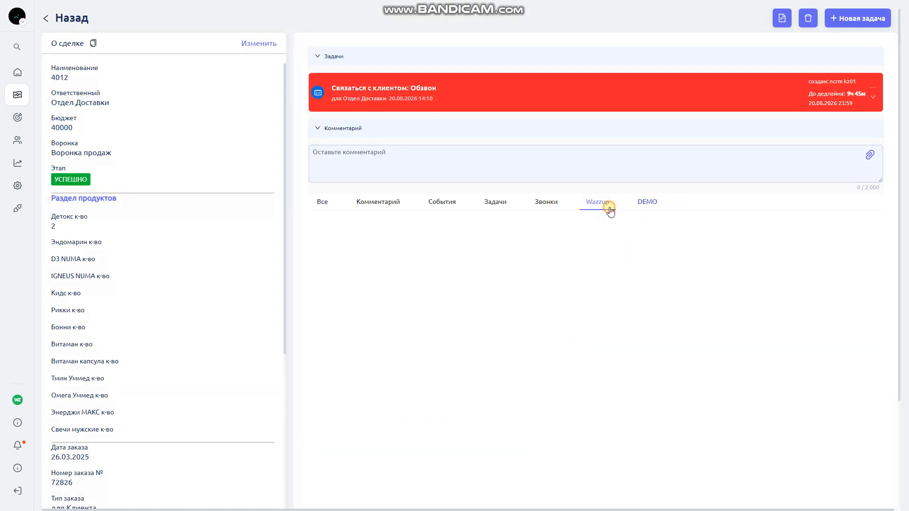
pyautogui.click(649, 205)
pyautogui.click(611, 209)
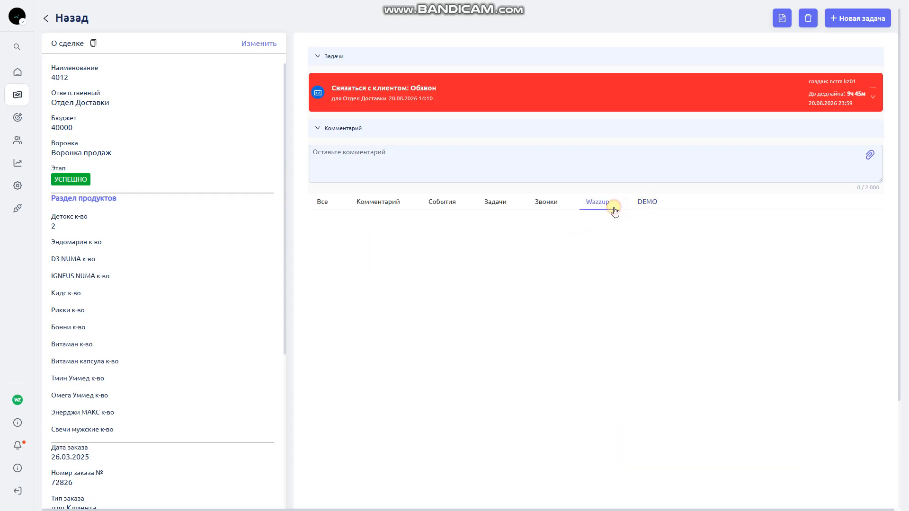
# Re-enable right-side deal widgets for the admin role, save, and return to Сделки
pyautogui.click(32, 190)
pyautogui.click(211, 44)
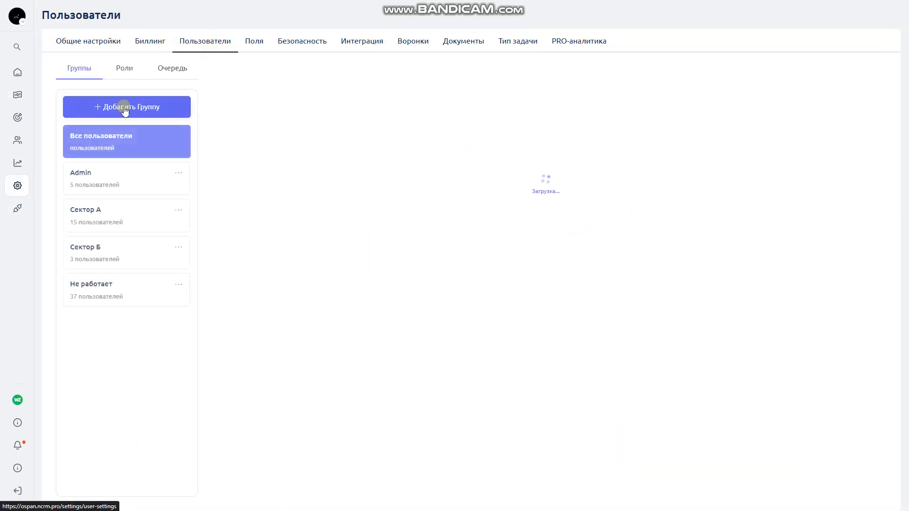
pyautogui.click(125, 68)
pyautogui.scroll(-10, 459, 249)
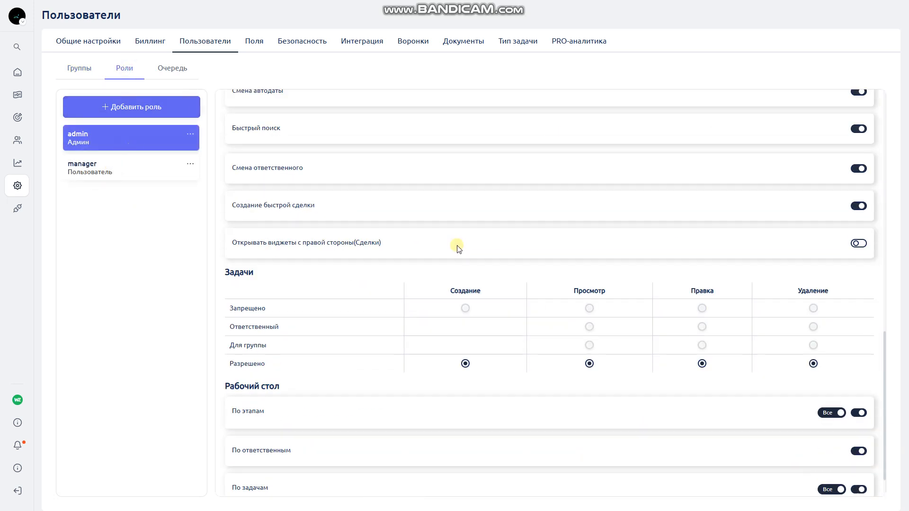
pyautogui.scroll(5, 809, 252)
pyautogui.scroll(3, 810, 252)
pyautogui.scroll(-10, 674, 329)
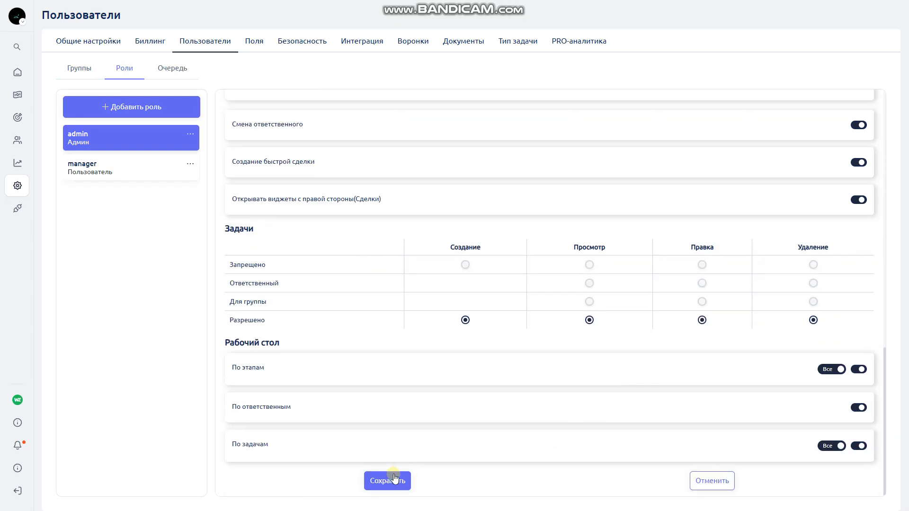
pyautogui.click(385, 480)
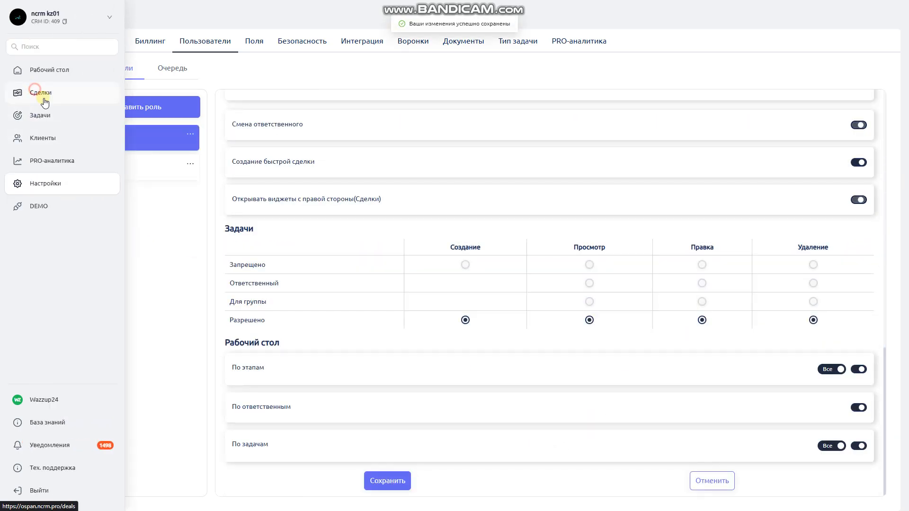
pyautogui.click(34, 92)
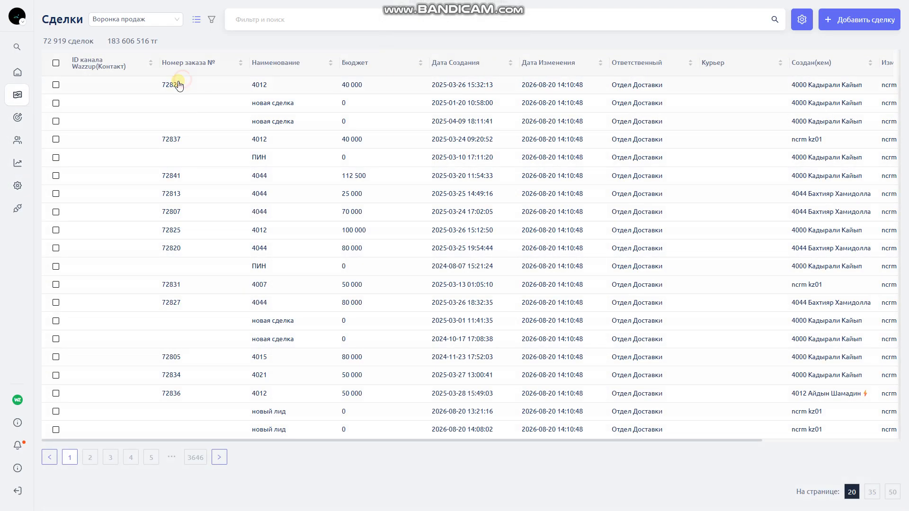
pyautogui.click(177, 85)
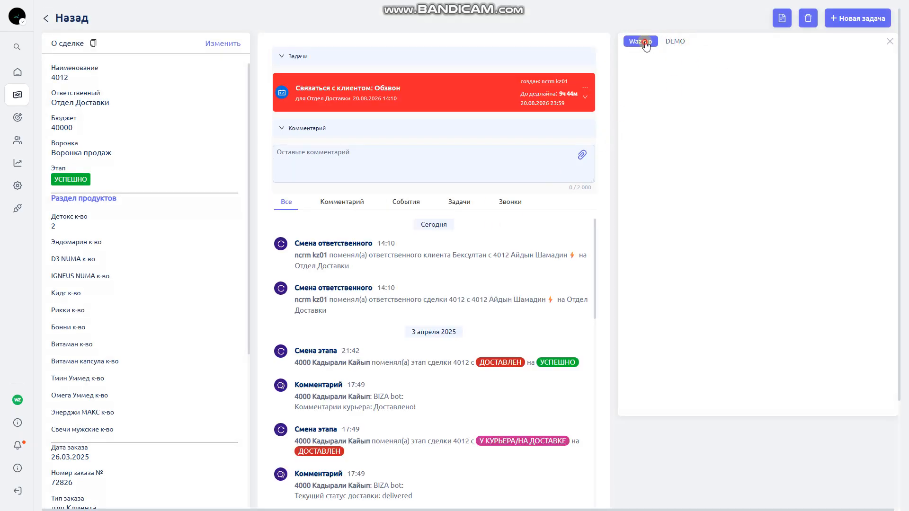
pyautogui.click(675, 41)
pyautogui.click(650, 41)
pyautogui.click(675, 42)
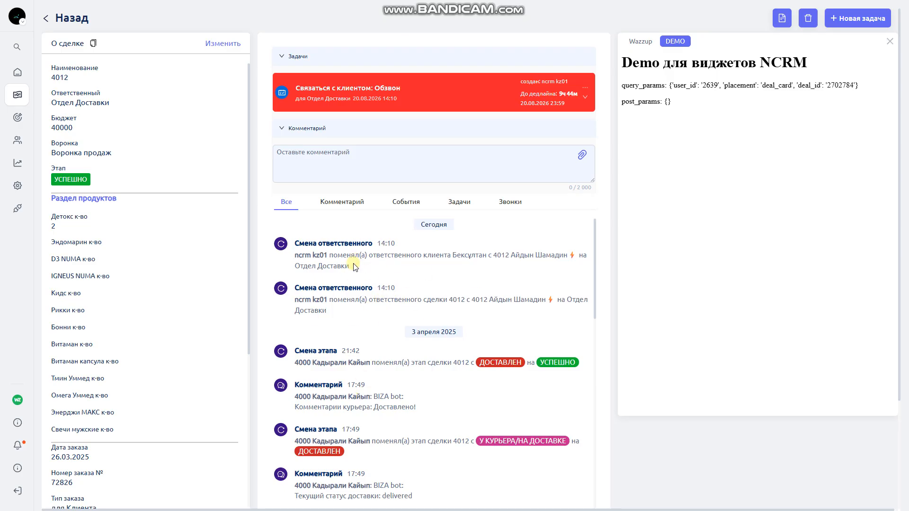
pyautogui.click(323, 60)
pyautogui.click(307, 75)
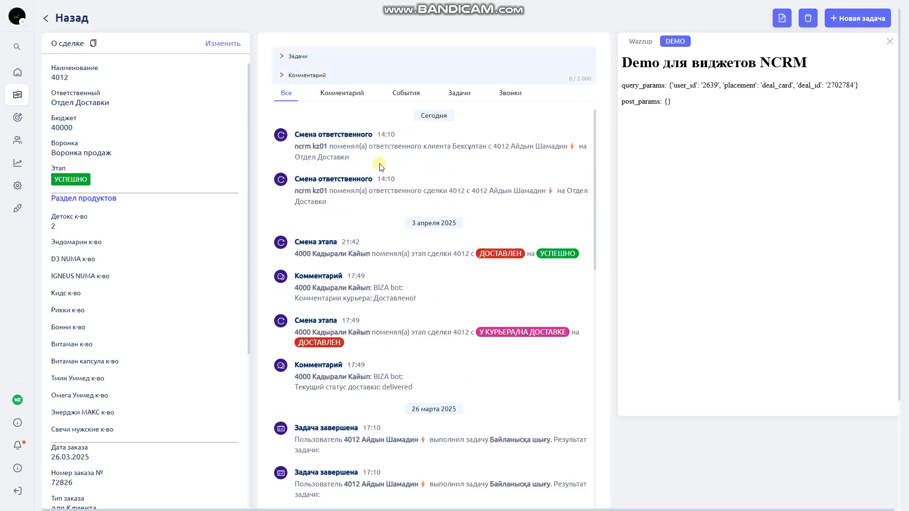
pyautogui.scroll(-8, 381, 189)
pyautogui.scroll(6, 388, 231)
pyautogui.scroll(3, 403, 273)
pyautogui.scroll(-5, 386, 237)
pyautogui.scroll(5, 379, 258)
pyautogui.click(52, 103)
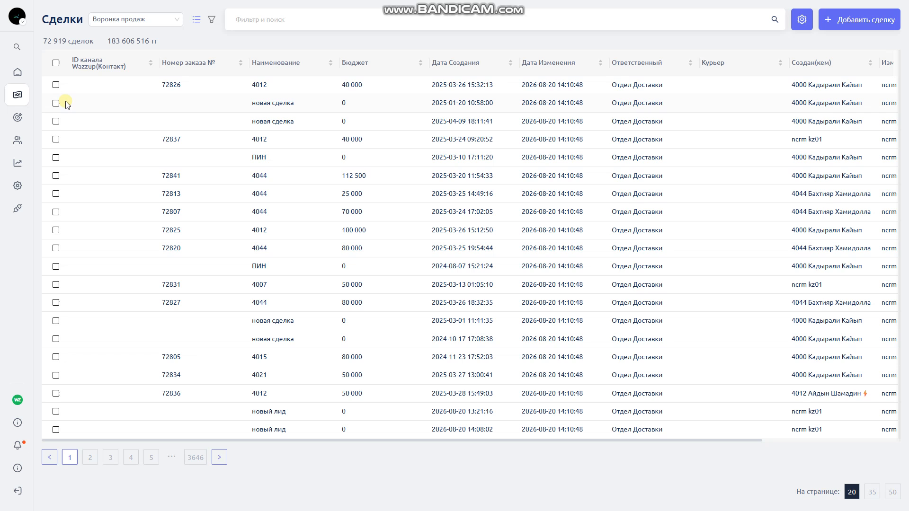
# Check all 20 deals on the first page, briefly opening and closing Фильтр и поиск
pyautogui.click(56, 64)
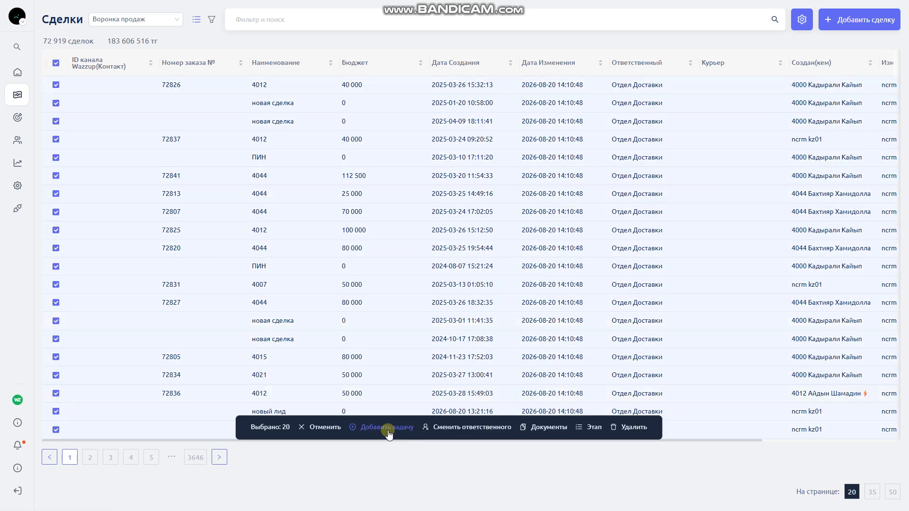
pyautogui.click(304, 21)
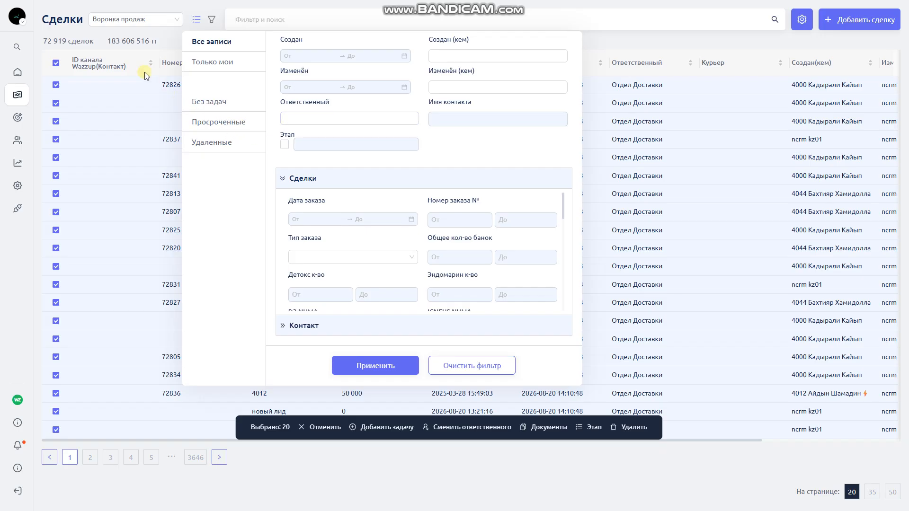
pyautogui.click(167, 41)
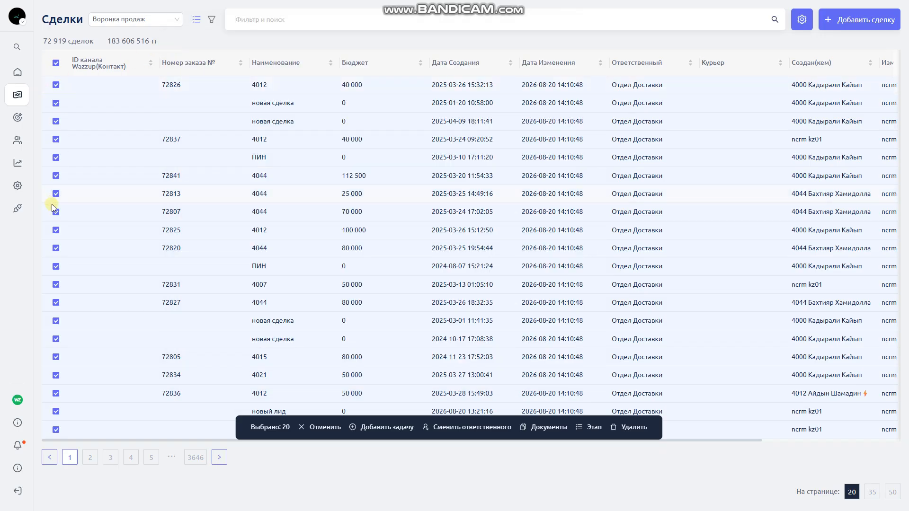
# Try the bulk Добавить задачу and Сменить ответственного forms, cancelling both
pyautogui.click(362, 427)
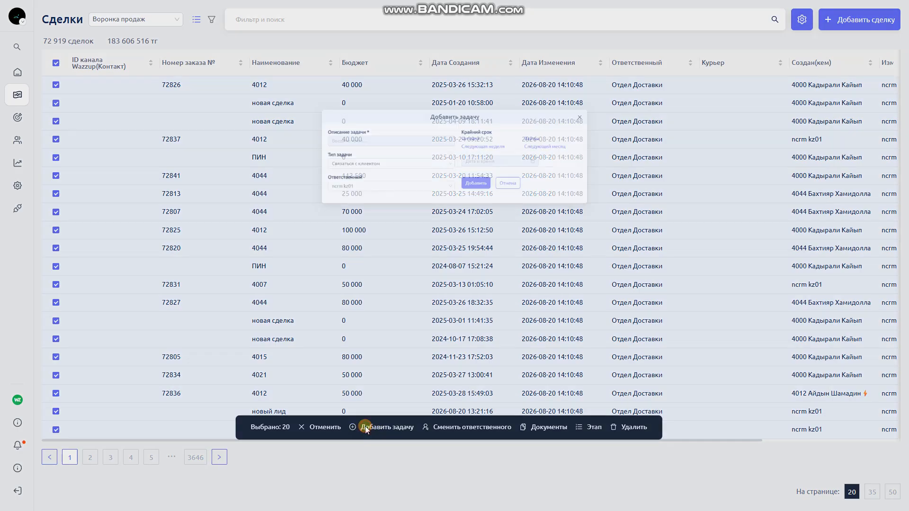
pyautogui.click(340, 97)
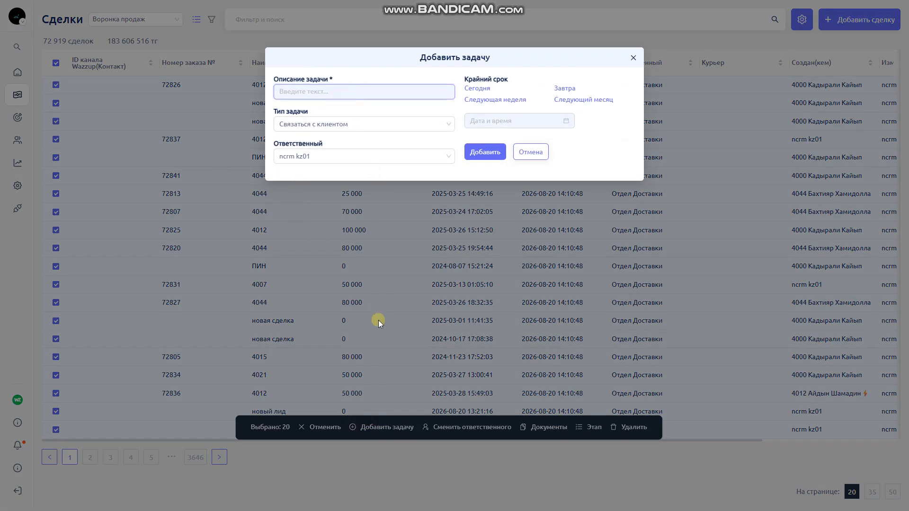
pyautogui.click(379, 320)
pyautogui.click(447, 428)
pyautogui.click(378, 90)
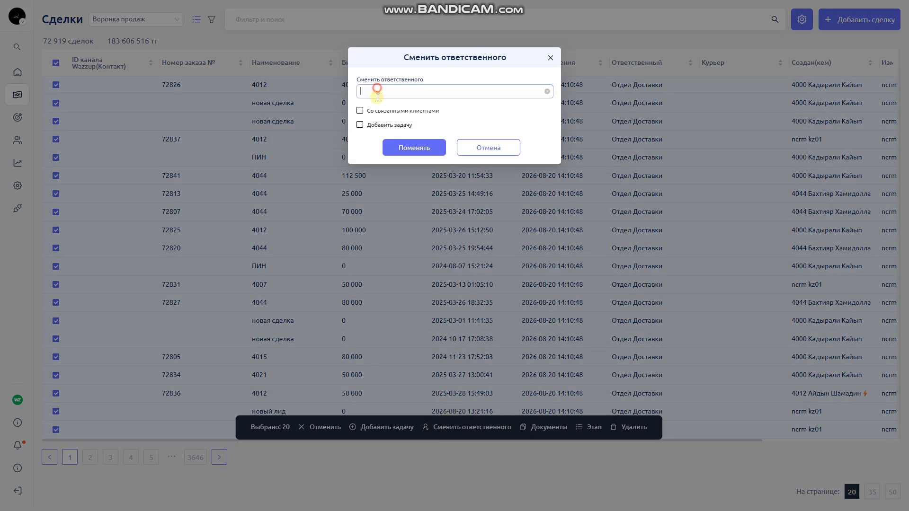
pyautogui.click(303, 50)
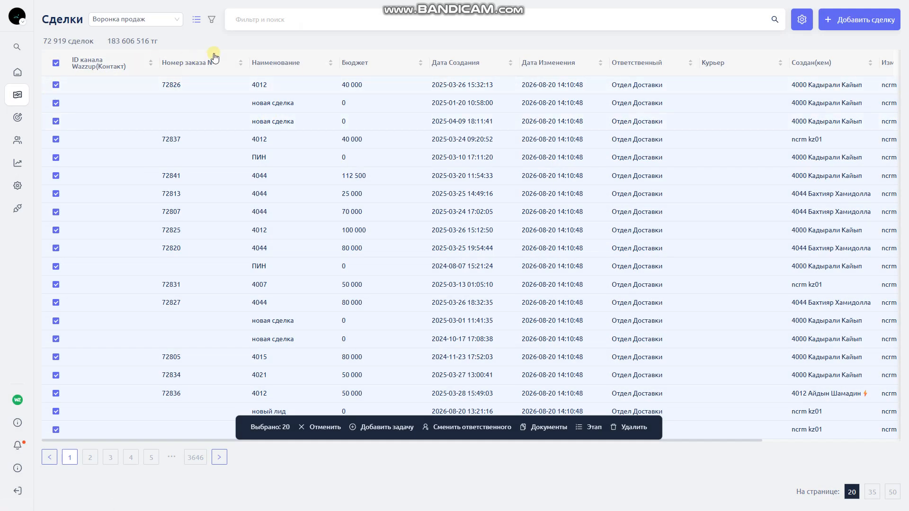
# Reassign the 20 deals and their clients to one employee, adding a 'связаться' task due 20.08.2026
pyautogui.click(448, 429)
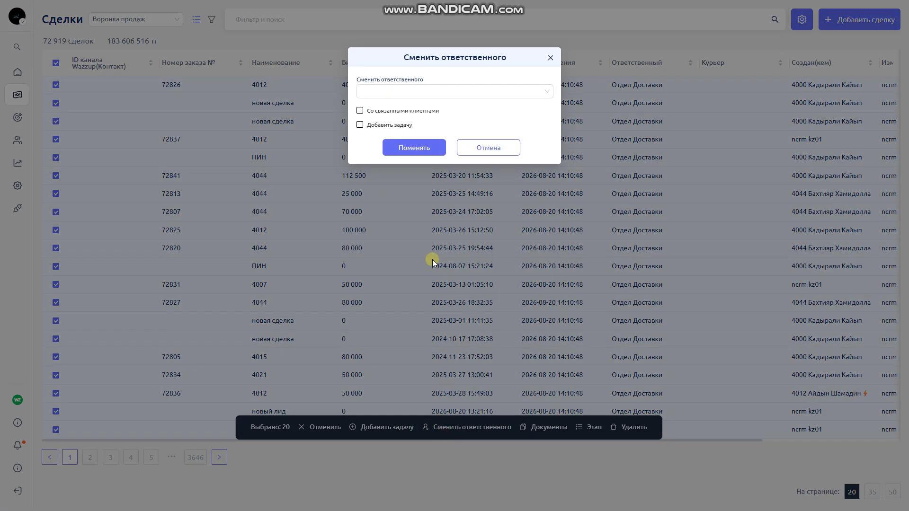
pyautogui.click(375, 90)
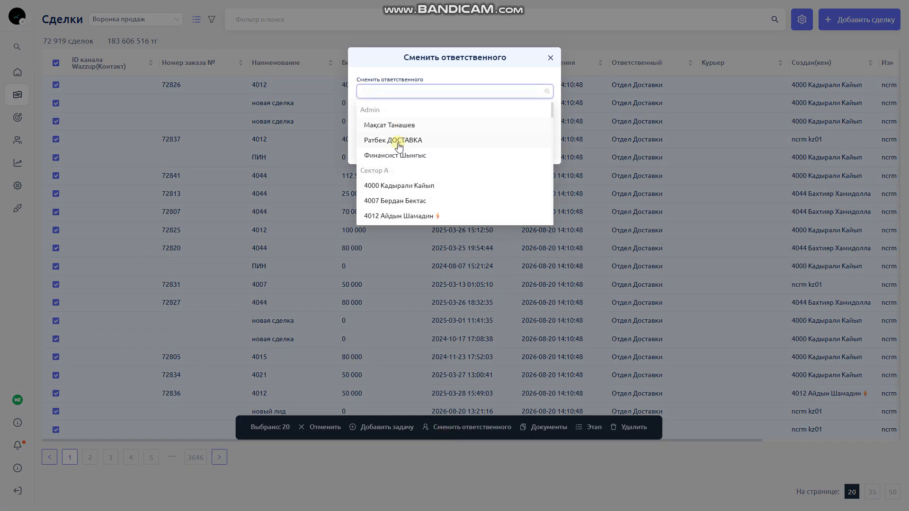
pyautogui.click(372, 187)
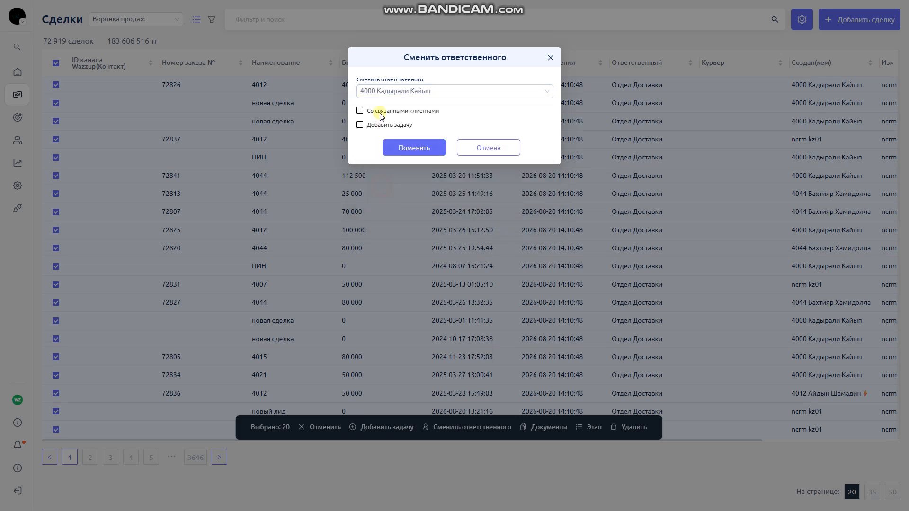
pyautogui.click(360, 112)
pyautogui.click(361, 126)
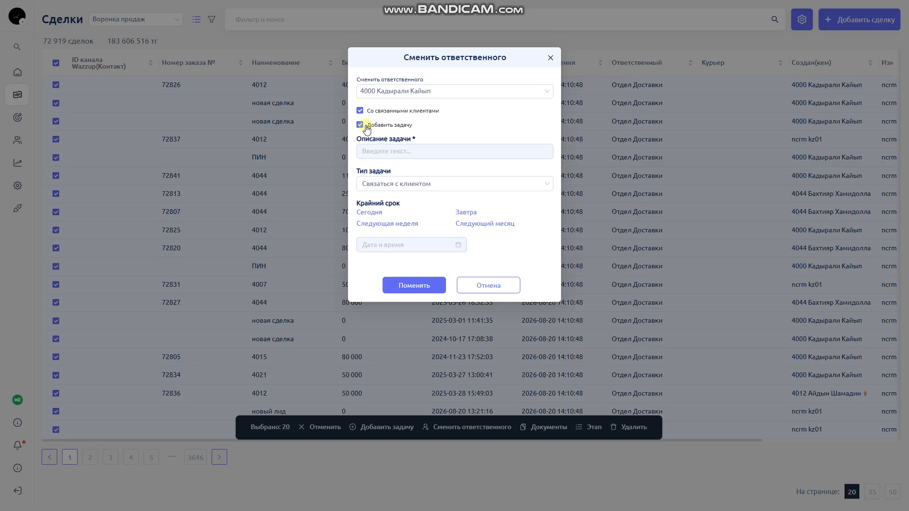
pyautogui.click(381, 152)
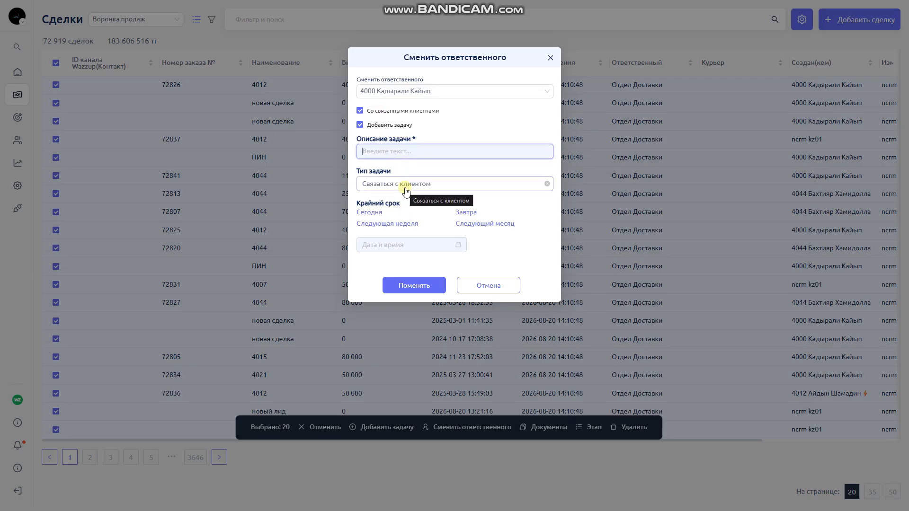
pyautogui.write('свя')
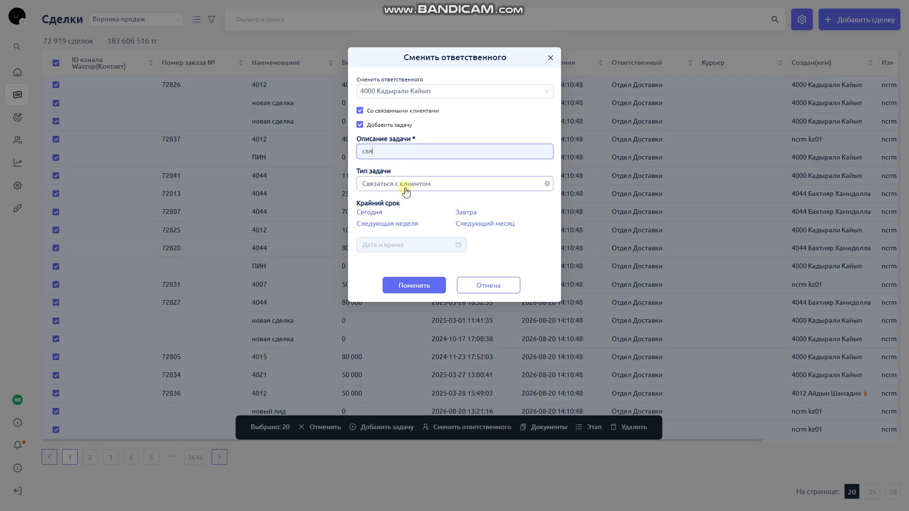
pyautogui.write('заться')
pyautogui.click(376, 212)
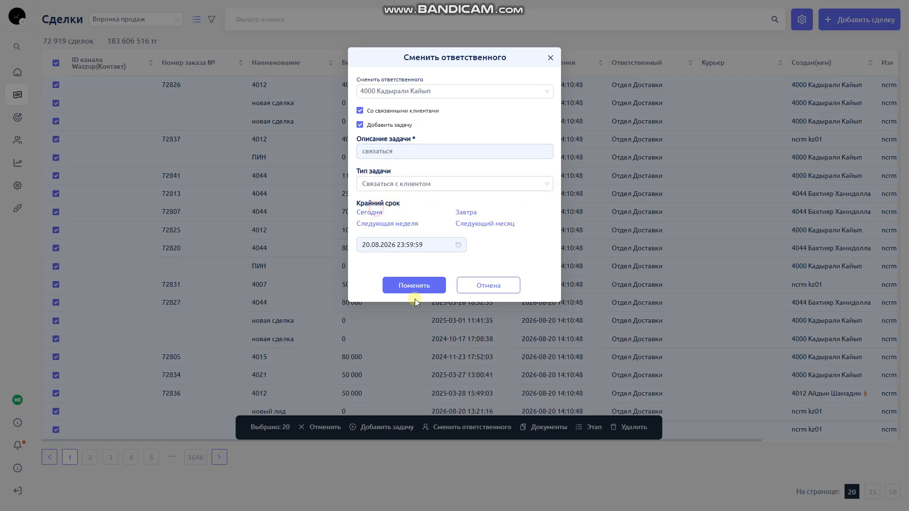
pyautogui.click(415, 285)
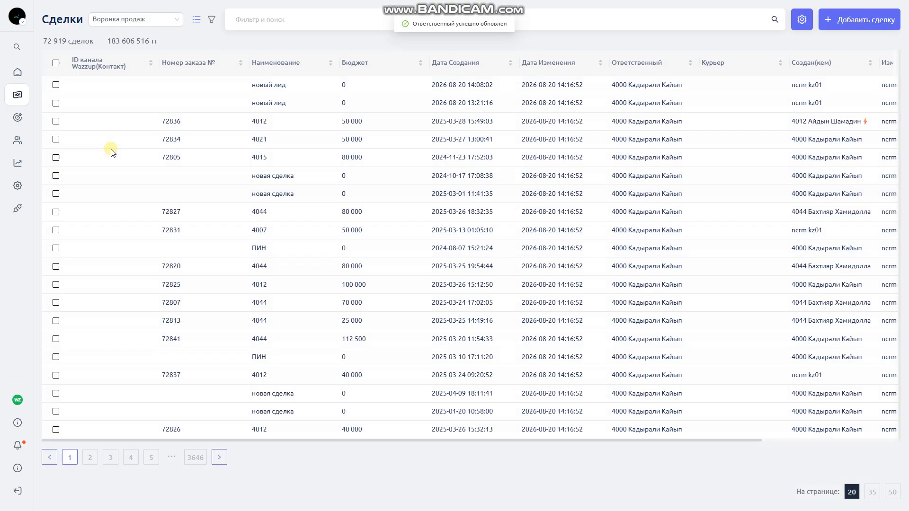
# Filter Задачи to deadline 2026-08-20 and the chosen Сектор А employee
pyautogui.click(42, 119)
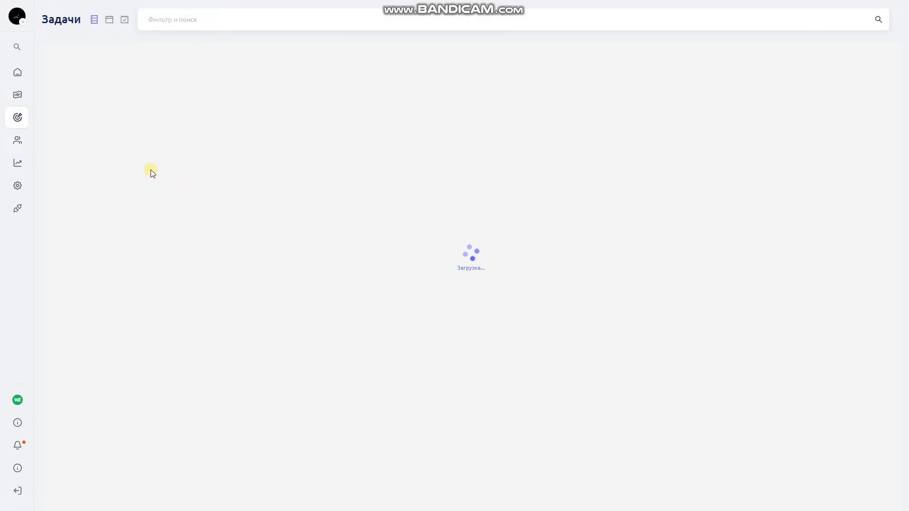
pyautogui.click(204, 22)
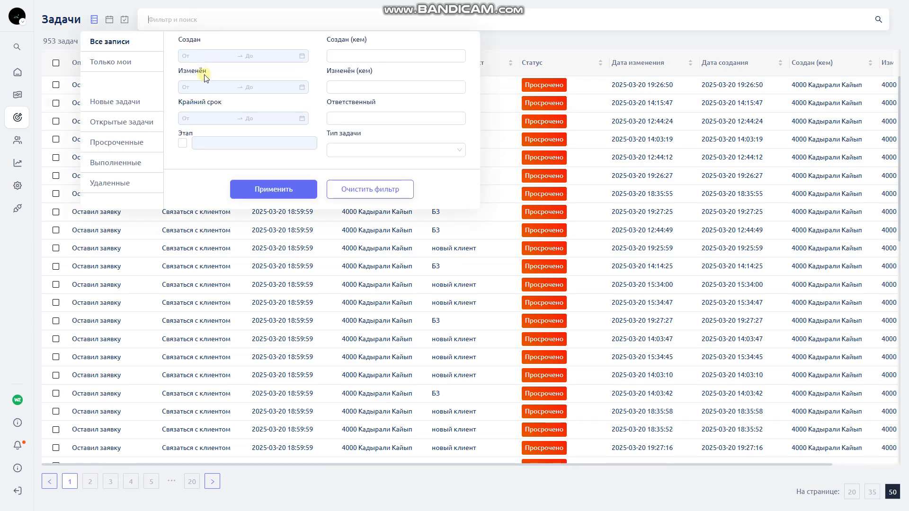
pyautogui.click(208, 118)
pyautogui.doubleClick(232, 207)
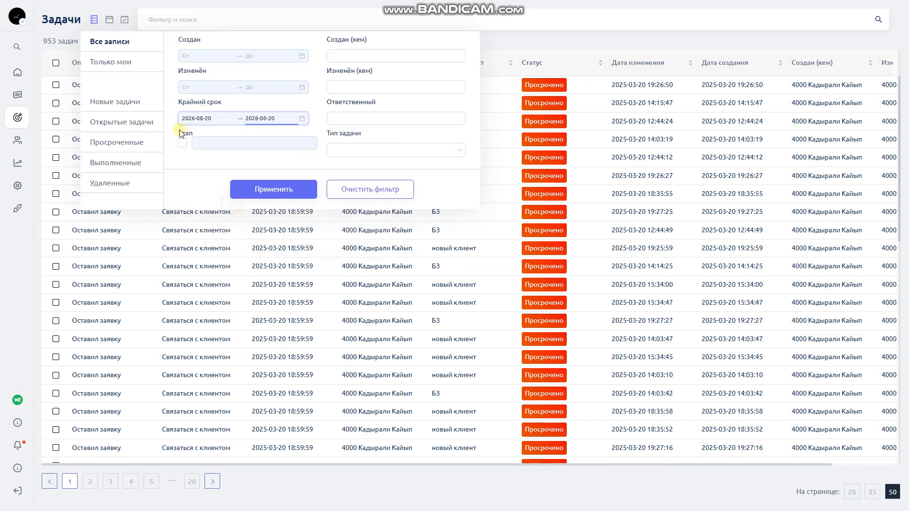
pyautogui.click(338, 117)
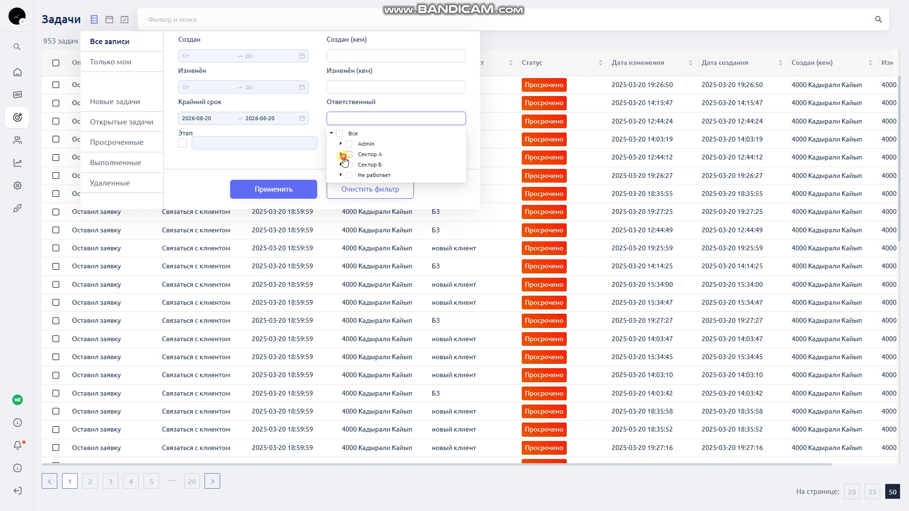
pyautogui.click(341, 154)
pyautogui.click(359, 165)
pyautogui.click(272, 190)
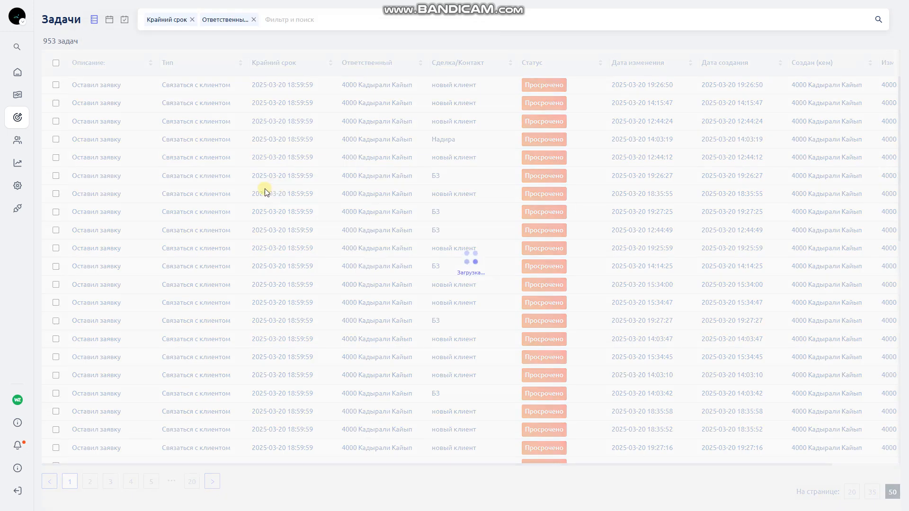
# Search the task list for Обзвон, then clear the search text
pyautogui.scroll(-7, 102, 193)
pyautogui.scroll(7, 118, 265)
pyautogui.scroll(-5, 108, 284)
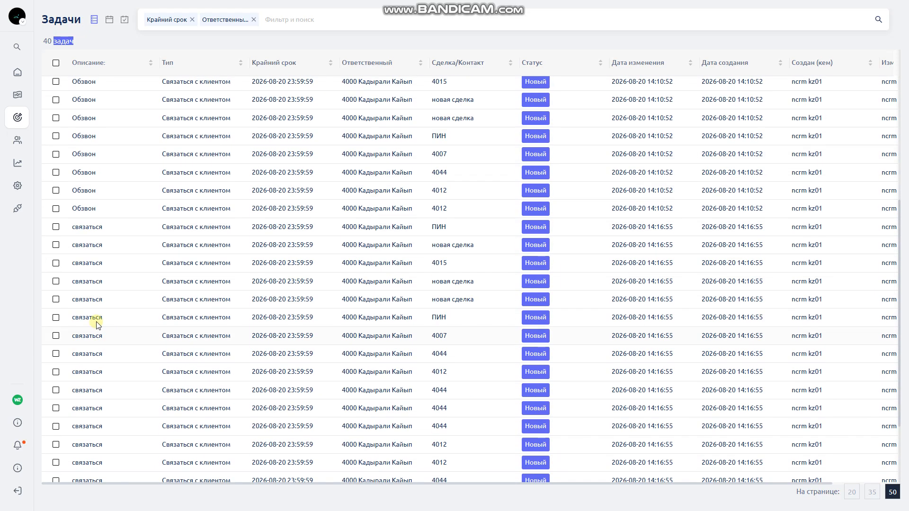
pyautogui.scroll(5, 135, 350)
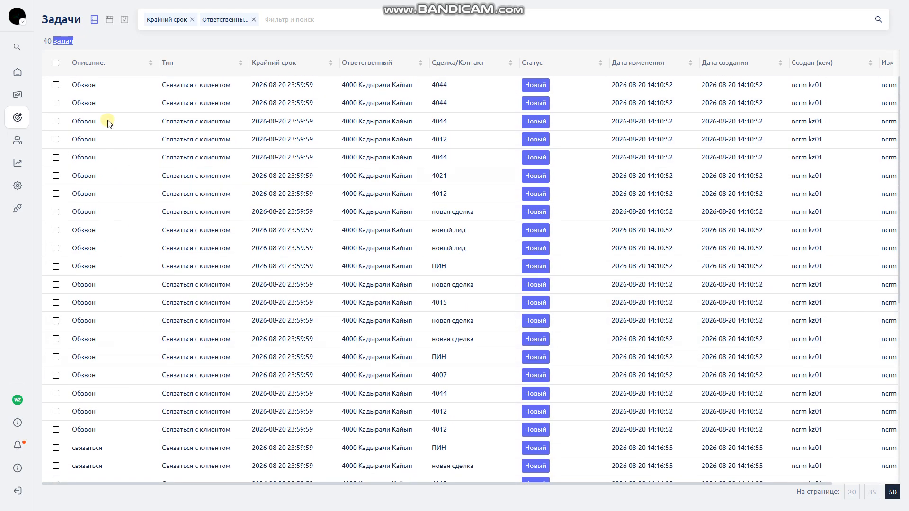
pyautogui.moveTo(100, 87); pyautogui.dragTo(75, 90)
pyautogui.hotkey('ctrl', 'c')
pyautogui.click(313, 21)
pyautogui.hotkey('ctrl', 'v')
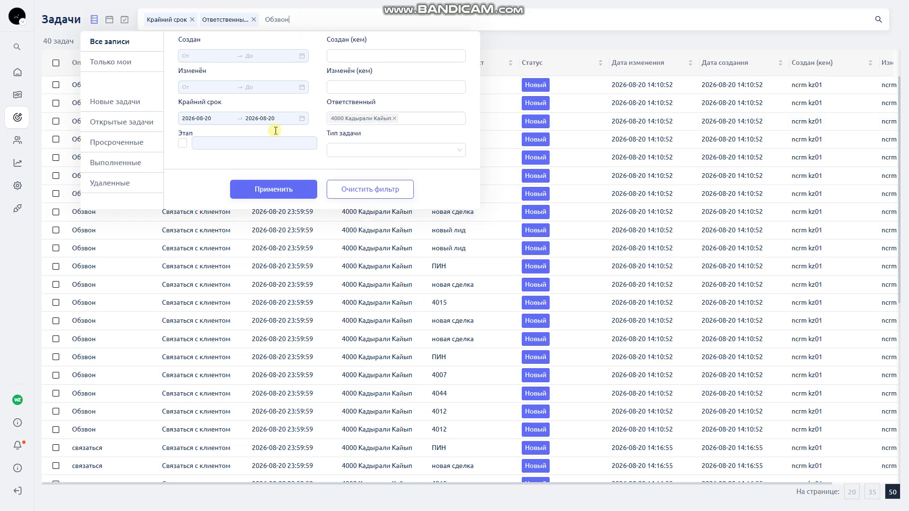
pyautogui.click(270, 189)
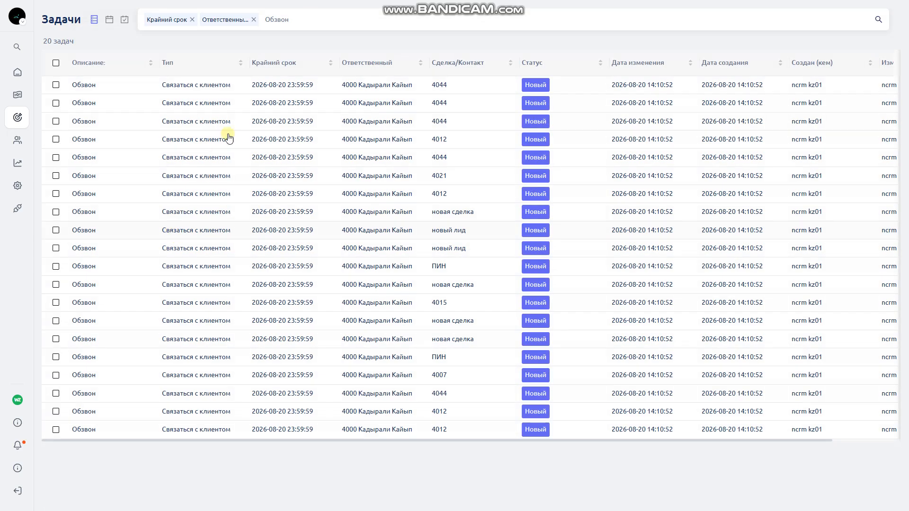
pyautogui.doubleClick(284, 21)
pyautogui.press('BackSpace')
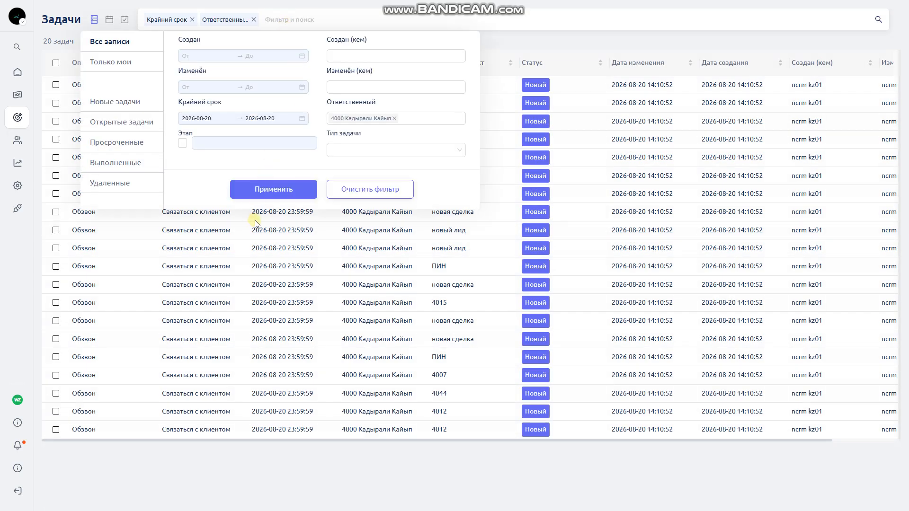
pyautogui.click(274, 189)
# Filter tasks by 'связаться' and open the first task's card
pyautogui.scroll(-5, 101, 389)
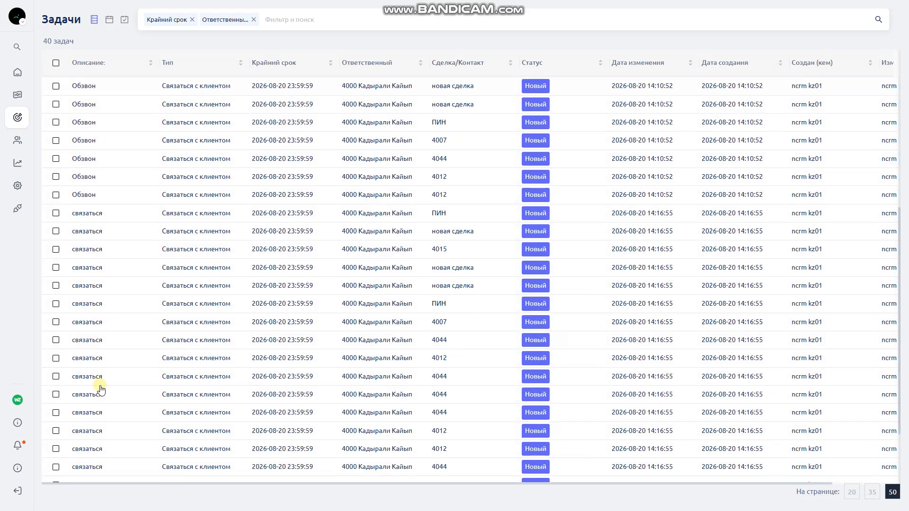
pyautogui.scroll(-2, 101, 389)
pyautogui.moveTo(93, 382); pyautogui.dragTo(73, 365)
pyautogui.hotkey('ctrl', 'c')
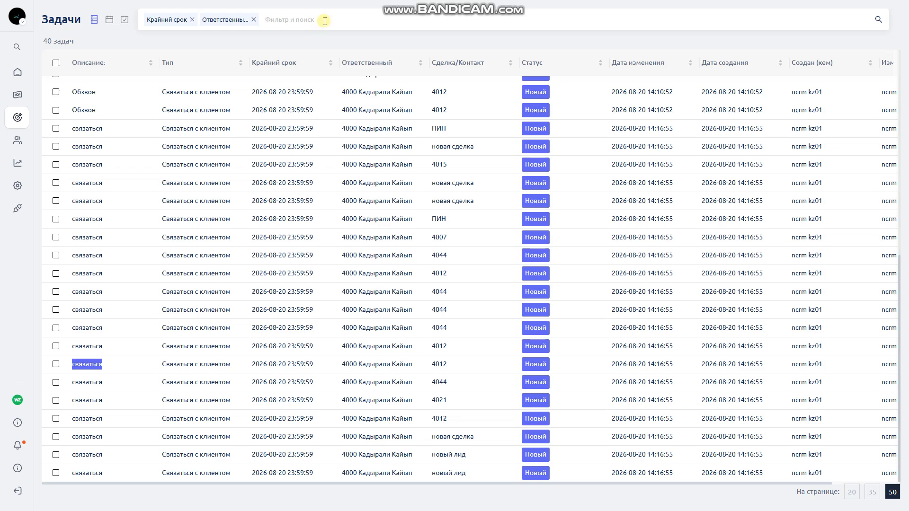
pyautogui.click(325, 20)
pyautogui.hotkey('ctrl', 'v')
pyautogui.click(259, 185)
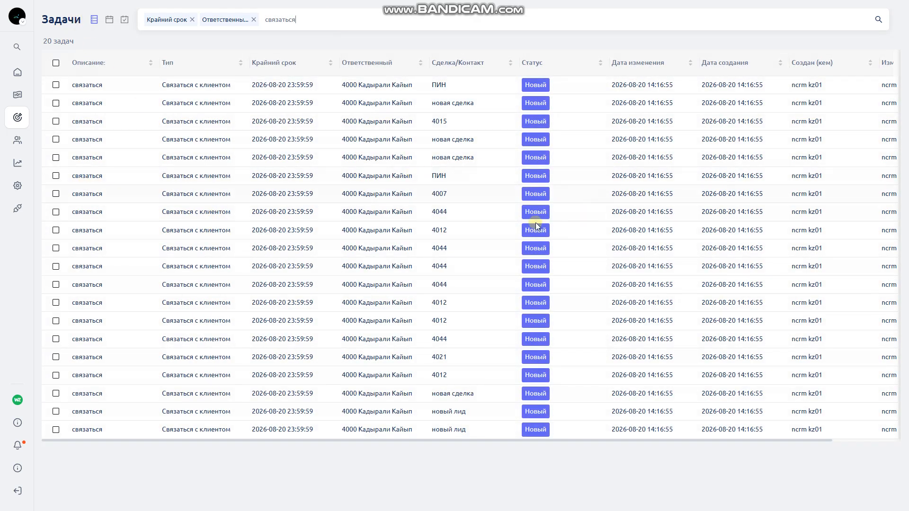
pyautogui.click(536, 86)
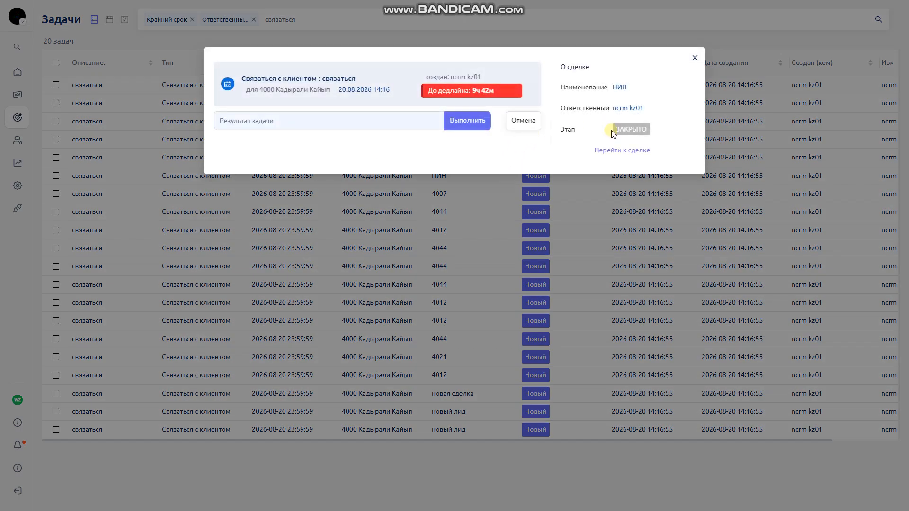
# Go to the ПИН deal from the task and collapse its Задачи and Комментарий sections
pyautogui.click(615, 151)
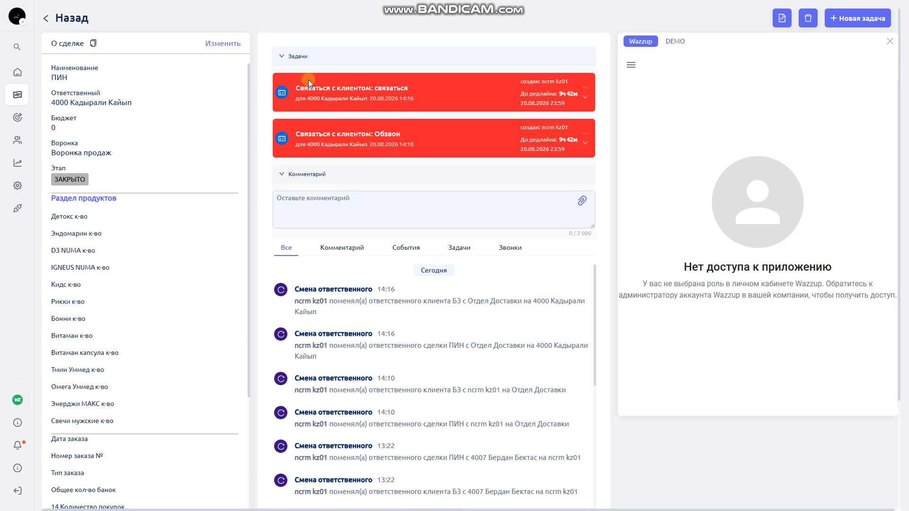
pyautogui.click(317, 57)
pyautogui.click(306, 74)
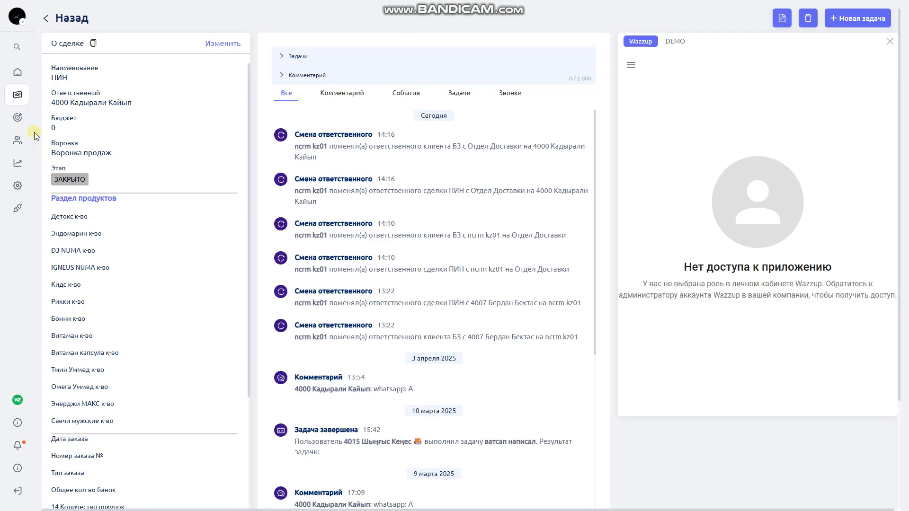
pyautogui.click(30, 48)
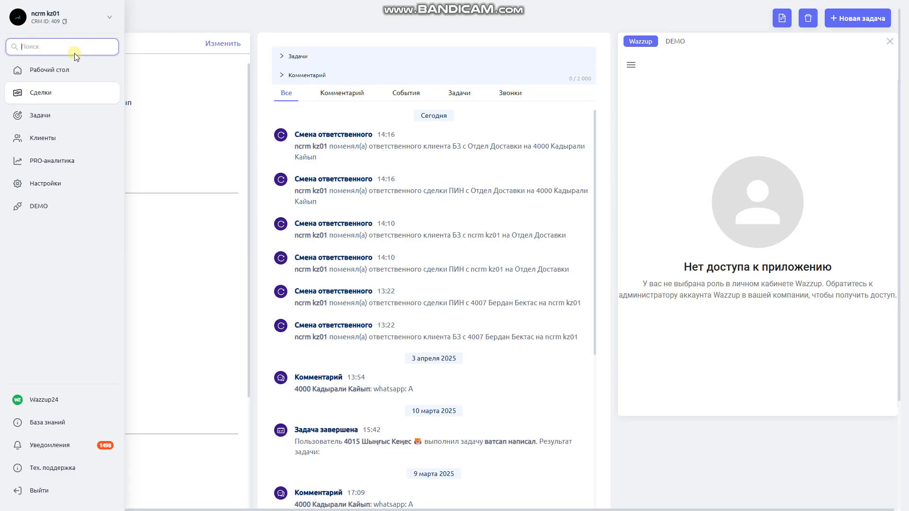
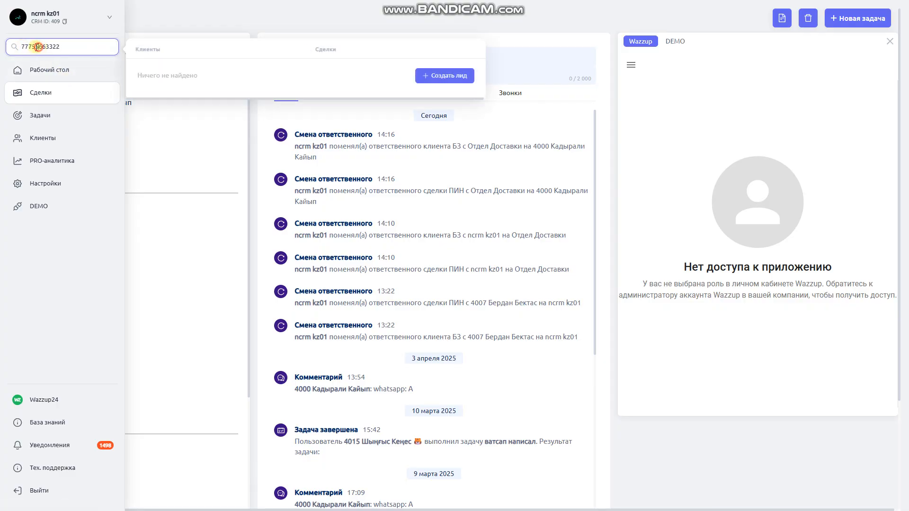
# Enter a client phone number in the global search, then browse the clients and deals lists
pyautogui.press('Right')
pyautogui.press('Right')
pyautogui.press('Right')
pyautogui.press('Right')
pyautogui.click(42, 138)
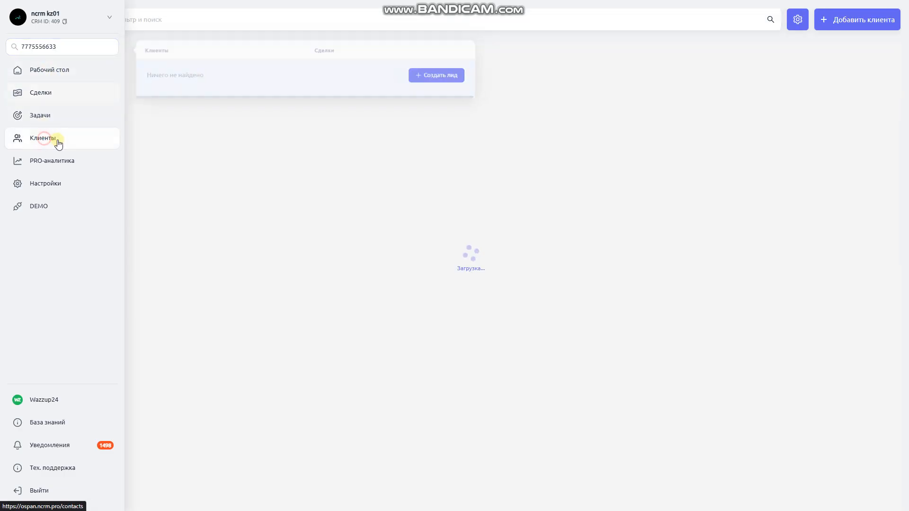
pyautogui.click(20, 94)
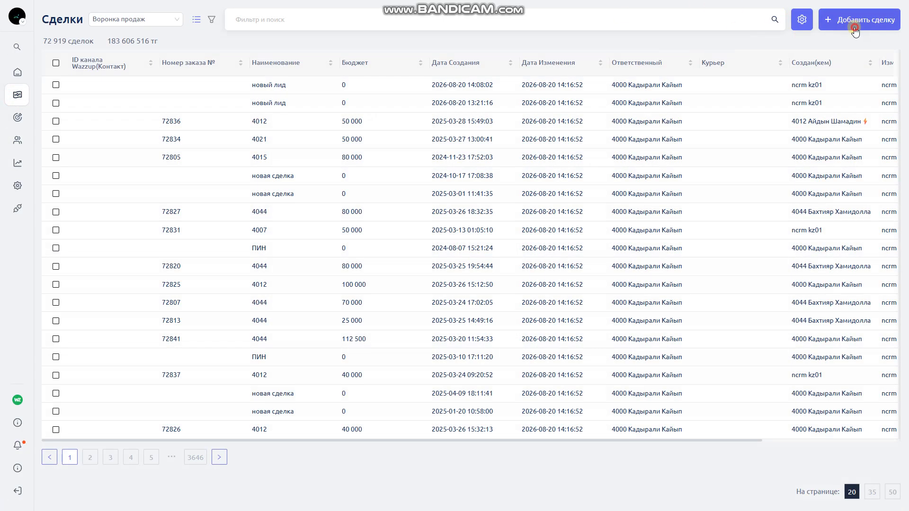
# Start a new deal and fill in the contact's phone number
pyautogui.click(855, 21)
pyautogui.scroll(-20, 142, 259)
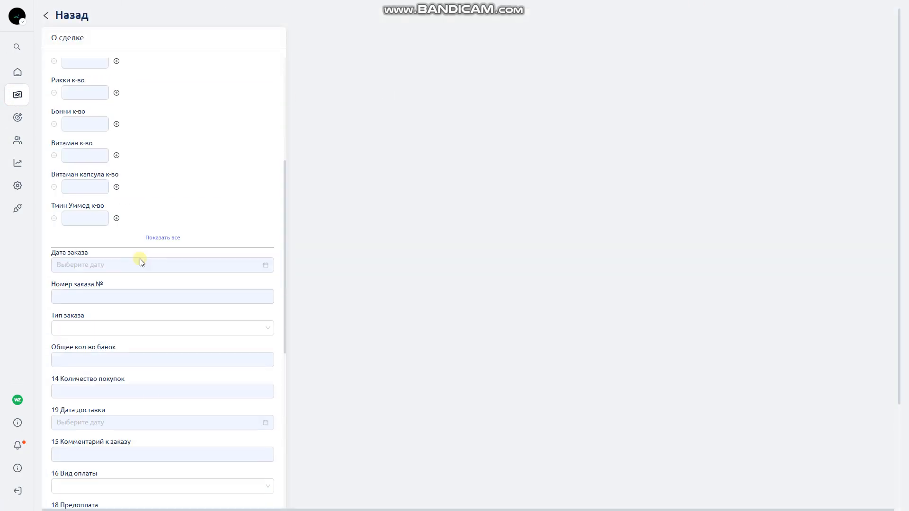
pyautogui.click(193, 96)
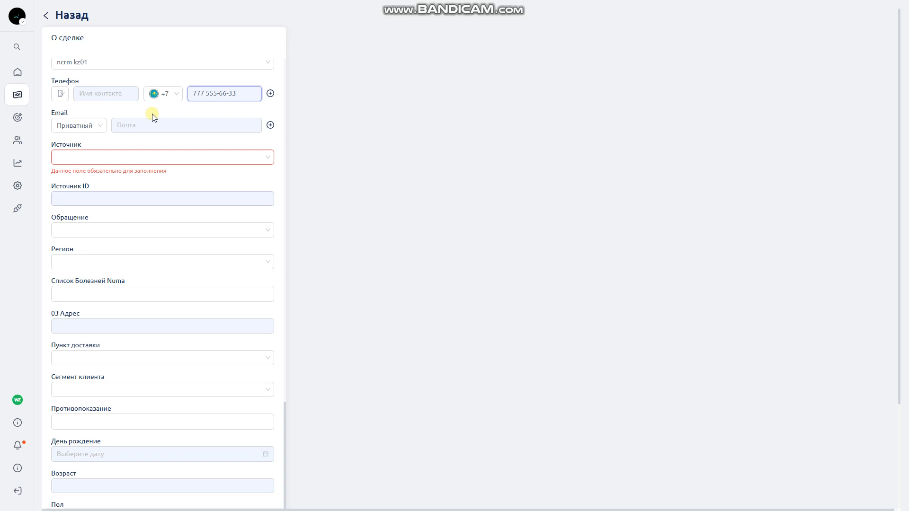
pyautogui.scroll(-3, 142, 207)
pyautogui.scroll(9, 141, 207)
# Search globally for that phone number, finding no clients or deals
pyautogui.moveTo(20, 112)
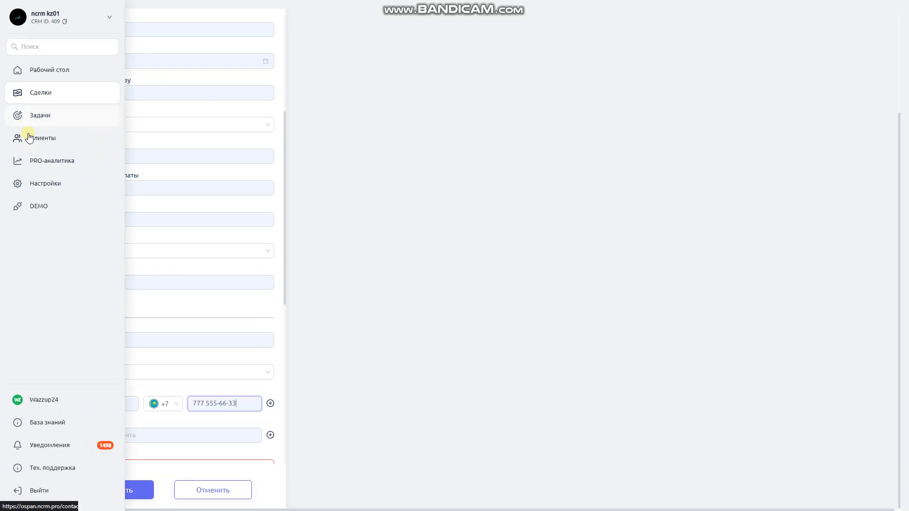
pyautogui.click(34, 46)
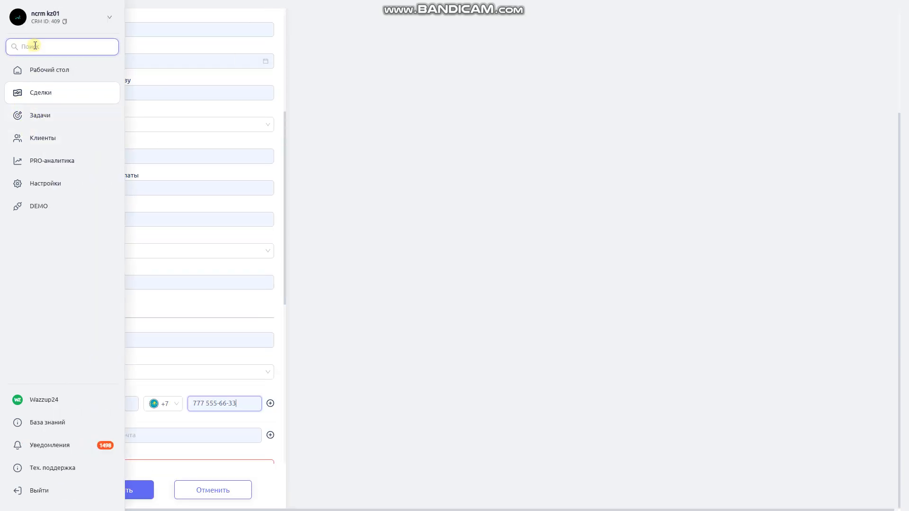
pyautogui.hotkey('ctrl', 'v')
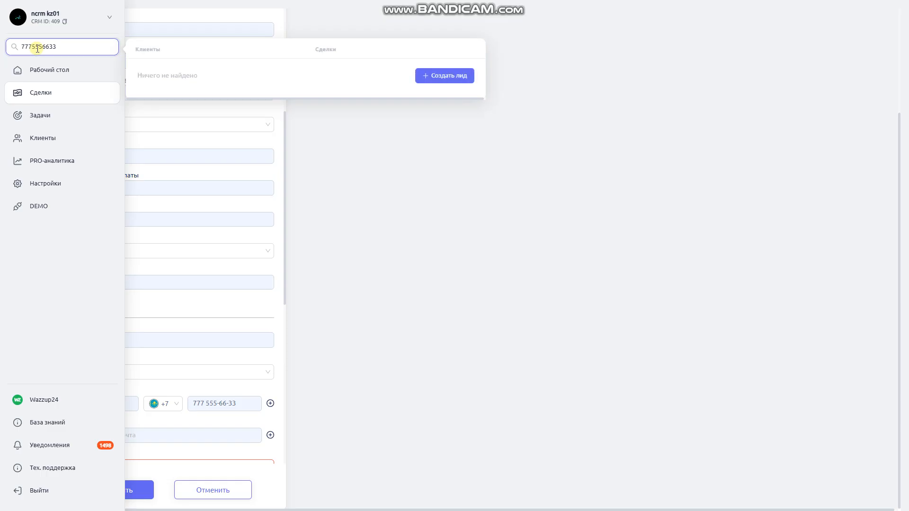
# Start a lead from the unmatched number and enter client name 'новый лид'
pyautogui.click(450, 77)
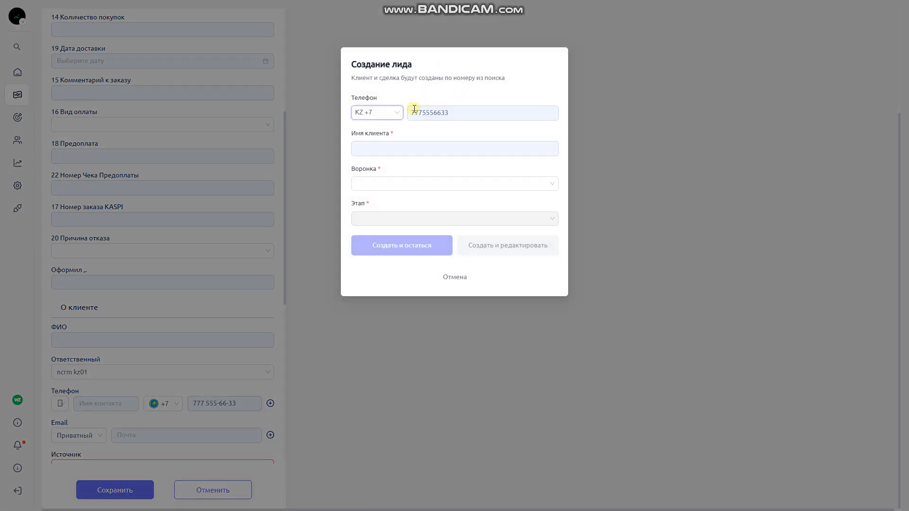
pyautogui.doubleClick(445, 112)
pyautogui.click(370, 149)
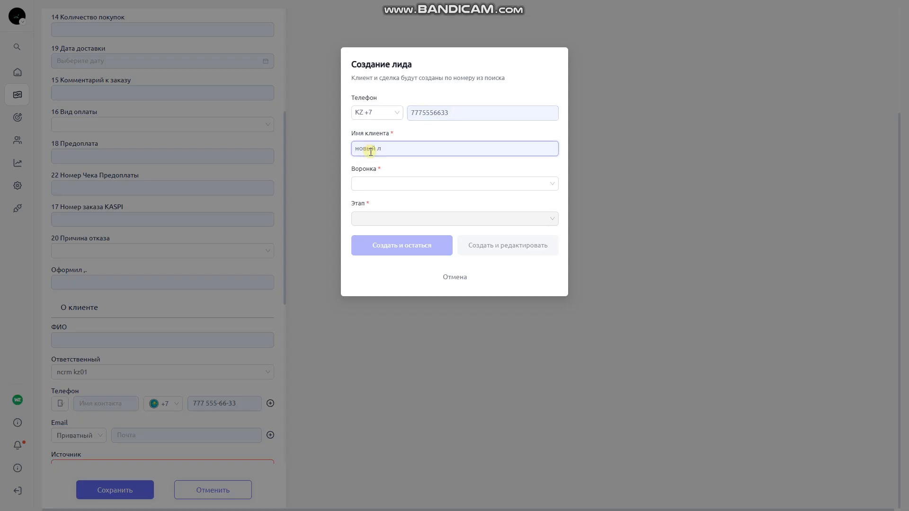
# Place the lead in Воронка продаж at stage НОВАЯ СДЕЛКА and create it with Создать и остаться
pyautogui.click(407, 183)
pyautogui.click(373, 203)
pyautogui.click(365, 217)
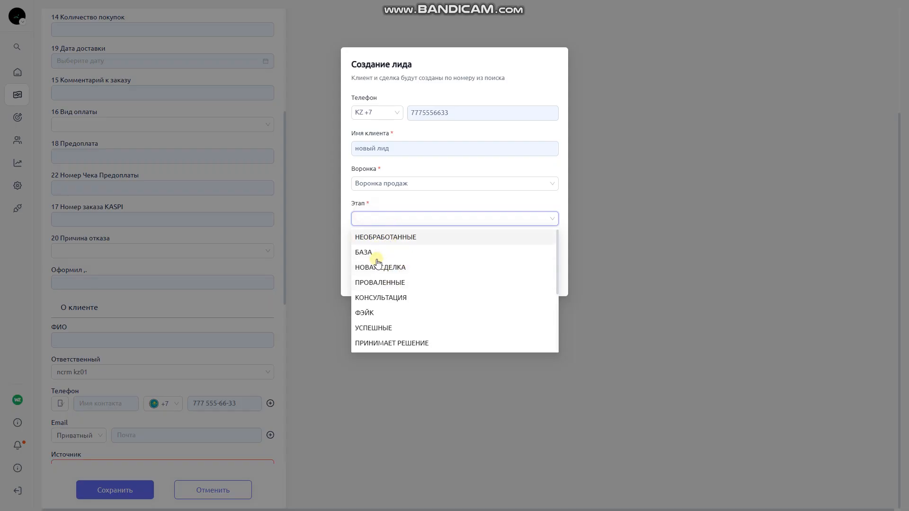
pyautogui.click(383, 266)
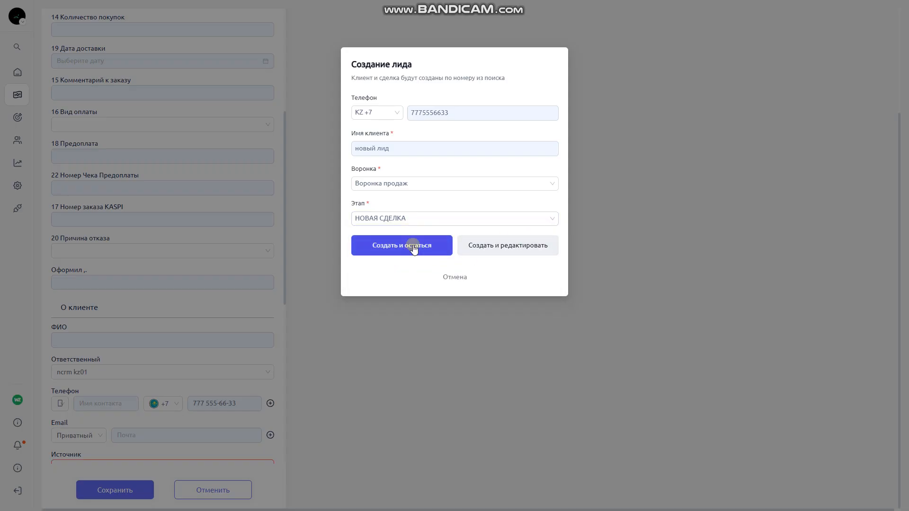
pyautogui.click(496, 246)
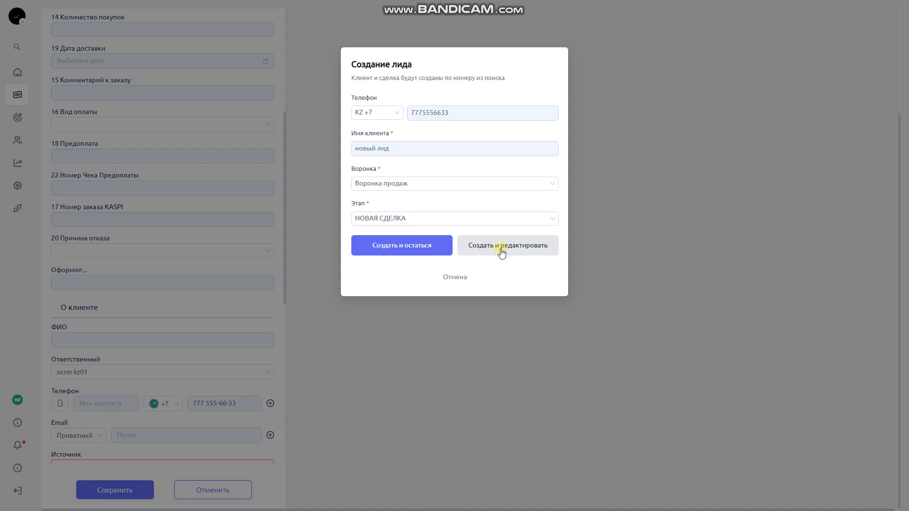
pyautogui.doubleClick(415, 113)
pyautogui.hotkey('ctrl', 'c')
pyautogui.click(412, 246)
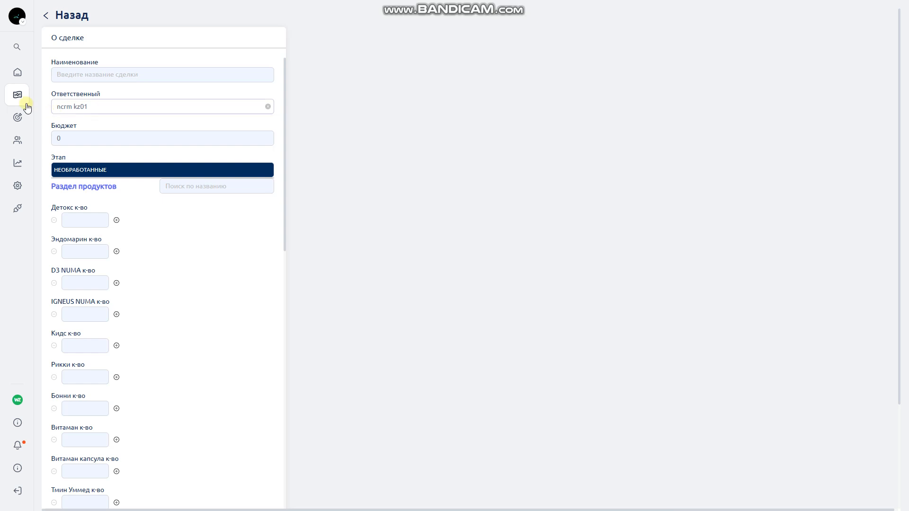
# Search the new lead's phone number in the global search box to confirm its client and deal exist
pyautogui.moveTo(27, 105)
pyautogui.click(43, 50)
pyautogui.hotkey('ctrl', 'v')
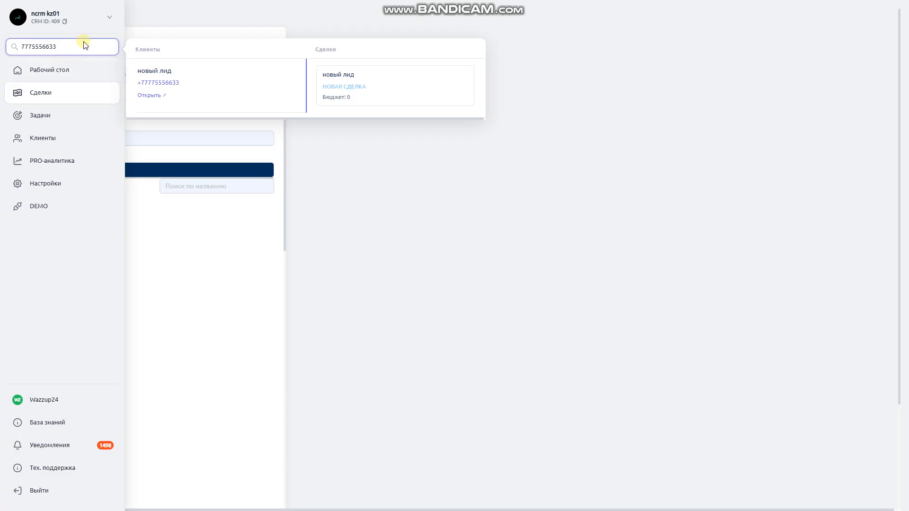
# Change the number's last digit to 4 and start a new lead for the unmatched number
pyautogui.write('44')
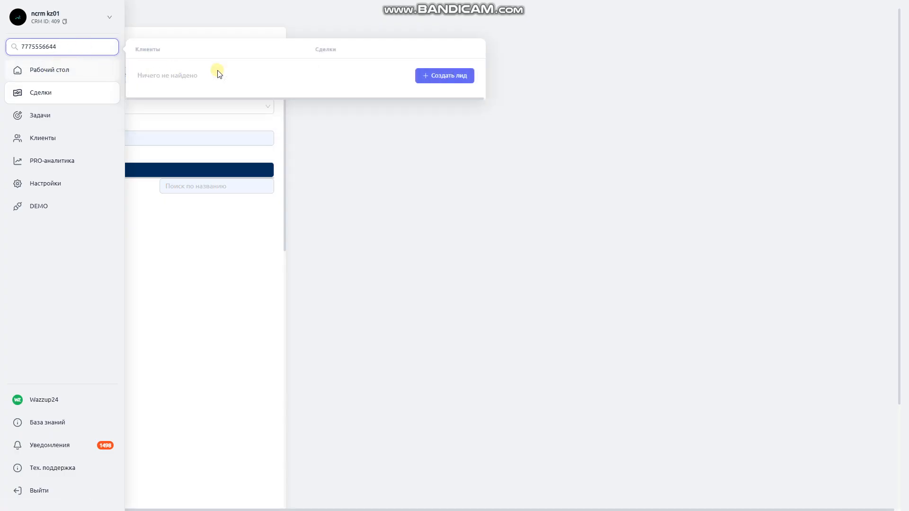
pyautogui.click(440, 77)
pyautogui.click(392, 147)
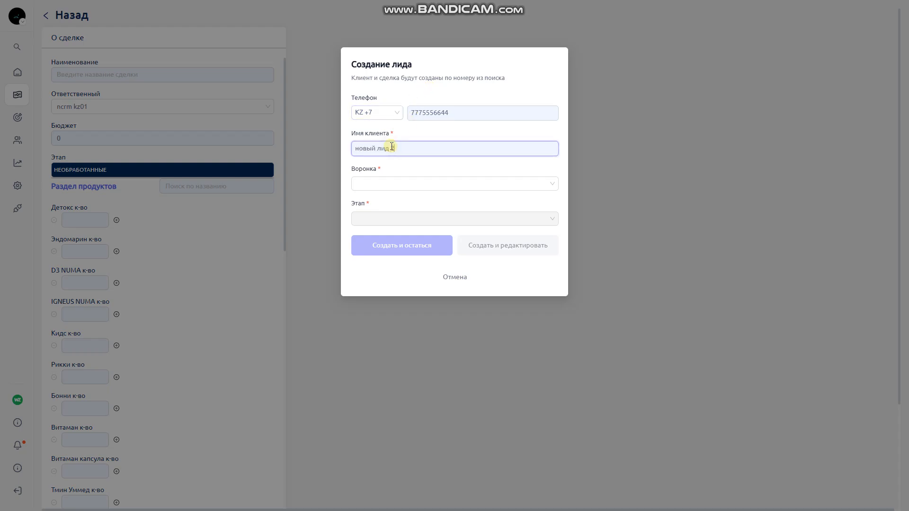
# Create quick lead 'новый лид 2' in Воронка продаж at stage НОВАЯ СДЕЛКА and open its deal
pyautogui.write('новый лид 2')
pyautogui.click(409, 184)
pyautogui.click(398, 201)
pyautogui.click(369, 218)
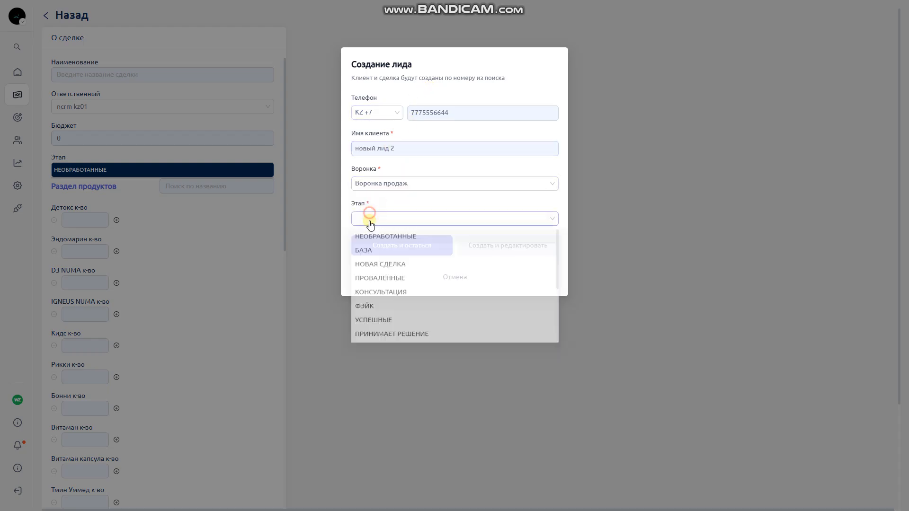
pyautogui.click(378, 267)
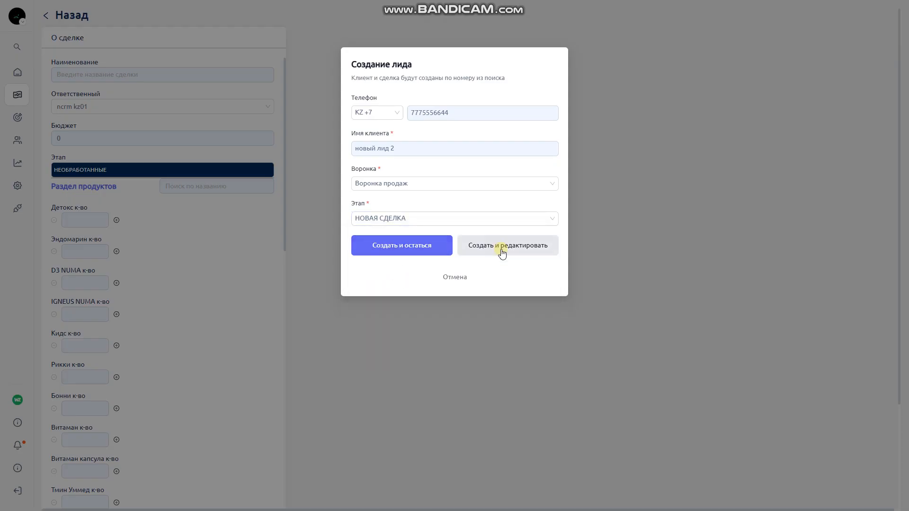
pyautogui.click(508, 252)
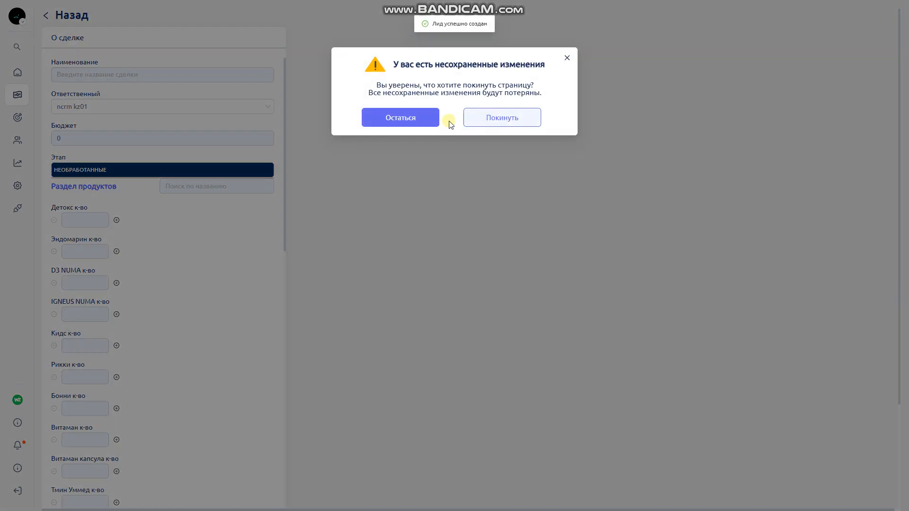
pyautogui.click(504, 119)
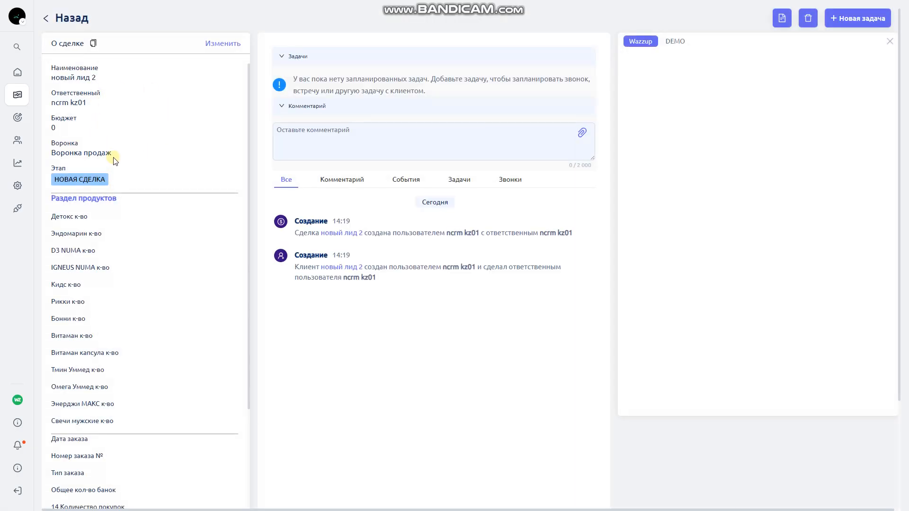
# Check the новый лид 2 deal page for the client's phone number using page search
pyautogui.tripleClick(67, 81)
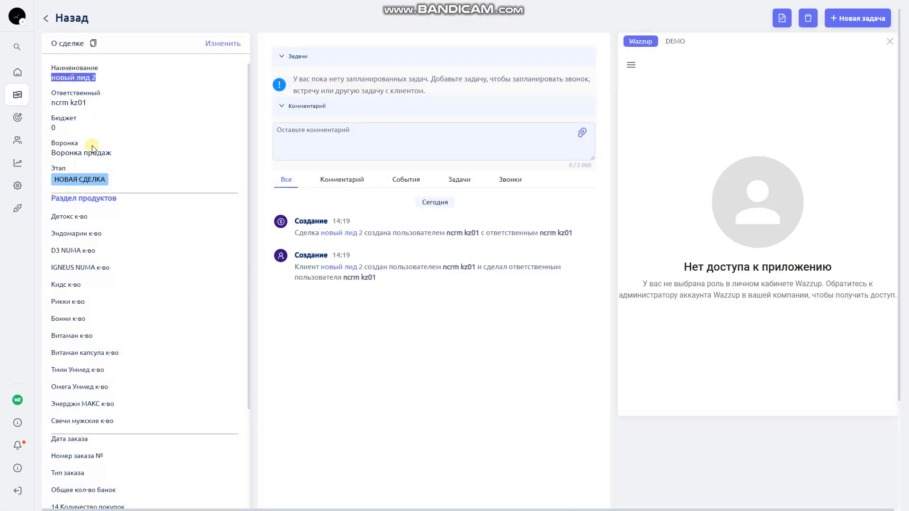
pyautogui.hotkey('ctrl', 'f')
pyautogui.hotkey('ctrl', 'v')
pyautogui.scroll(-8, 135, 189)
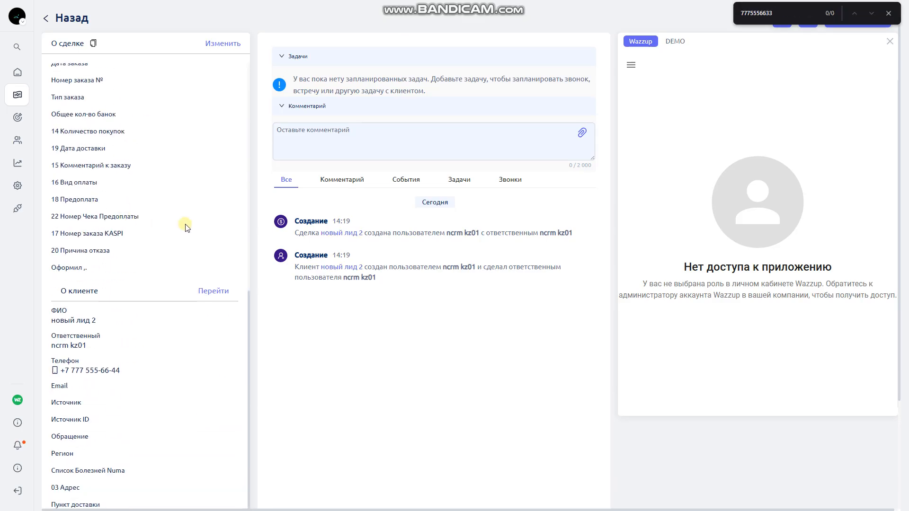
pyautogui.click(888, 13)
pyautogui.scroll(5, 156, 204)
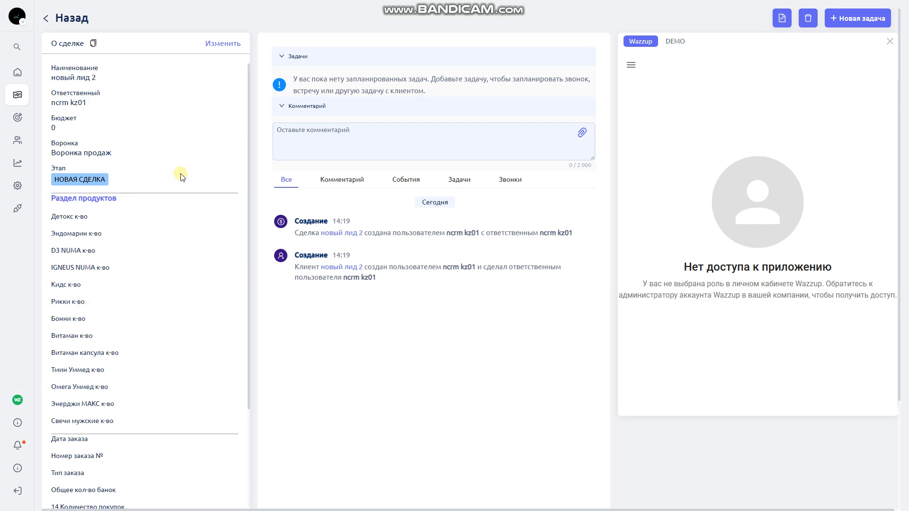
# Set the client's Источник to 6-Таргет and save the deal
pyautogui.click(227, 43)
pyautogui.scroll(-4, 116, 223)
pyautogui.scroll(-9, 108, 200)
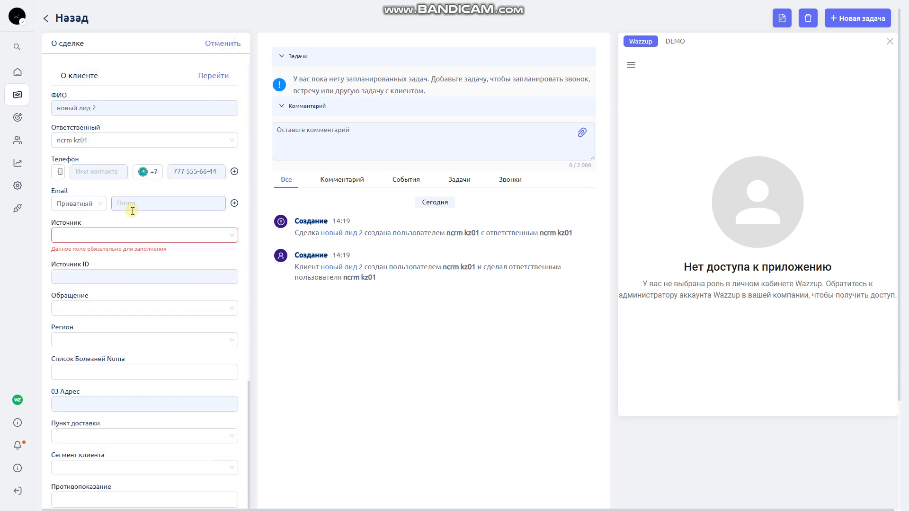
pyautogui.scroll(3, 64, 197)
pyautogui.click(74, 382)
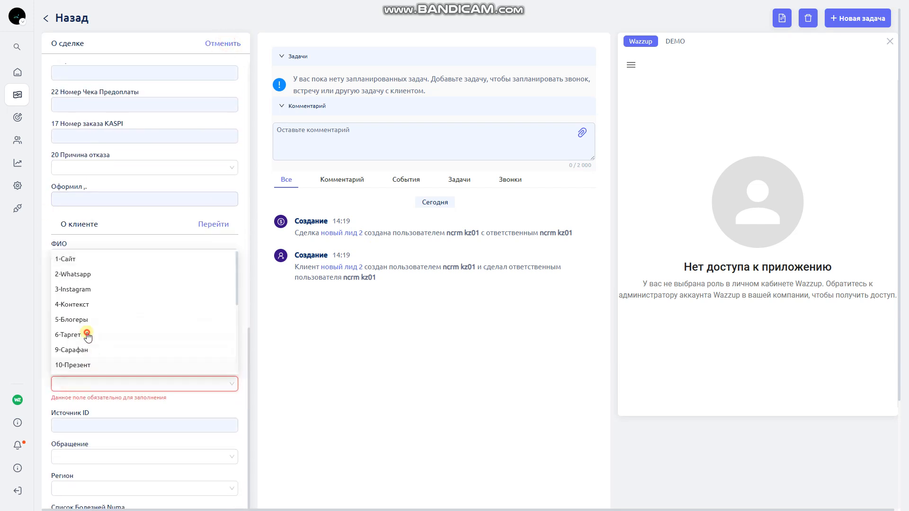
pyautogui.click(86, 331)
pyautogui.scroll(-5, 62, 341)
pyautogui.scroll(-5, 156, 433)
pyautogui.click(107, 494)
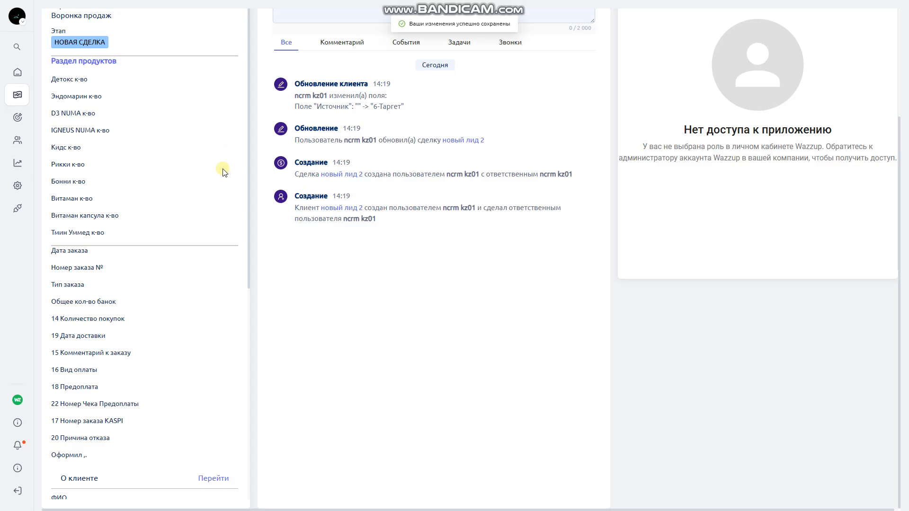
pyautogui.scroll(3, 223, 171)
pyautogui.click(53, 46)
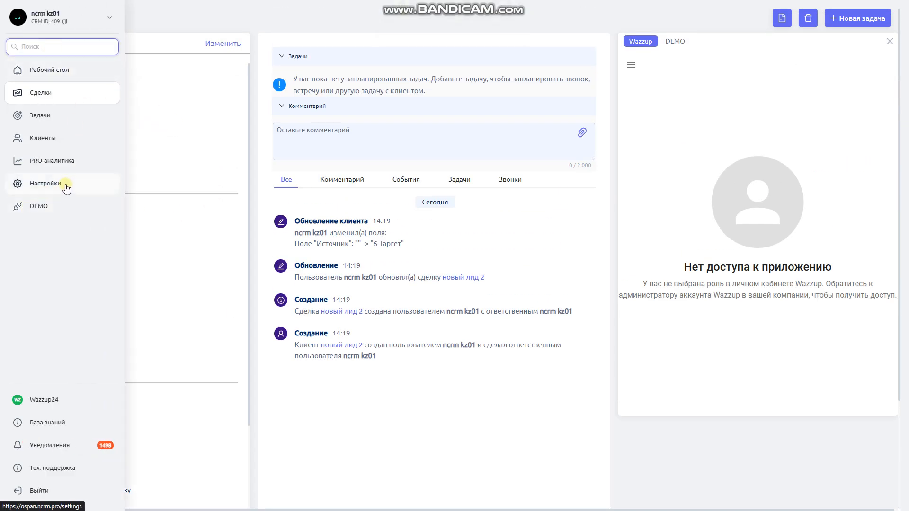
# Open the admin role's permissions under Настройки > Пользователи > Роли
pyautogui.click(39, 187)
pyautogui.click(213, 42)
pyautogui.click(124, 68)
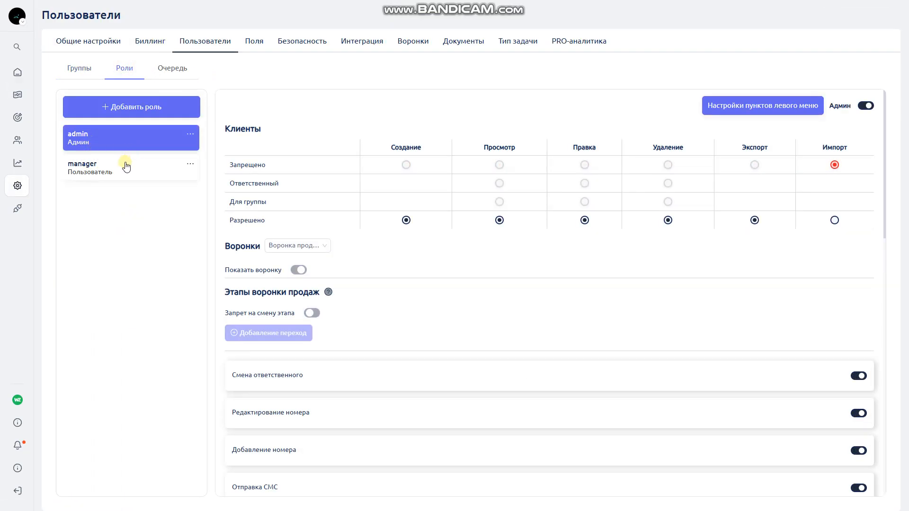
pyautogui.click(111, 139)
# Turn off Может создавать быстрый лид for the admin role and save it
pyautogui.scroll(-5, 428, 217)
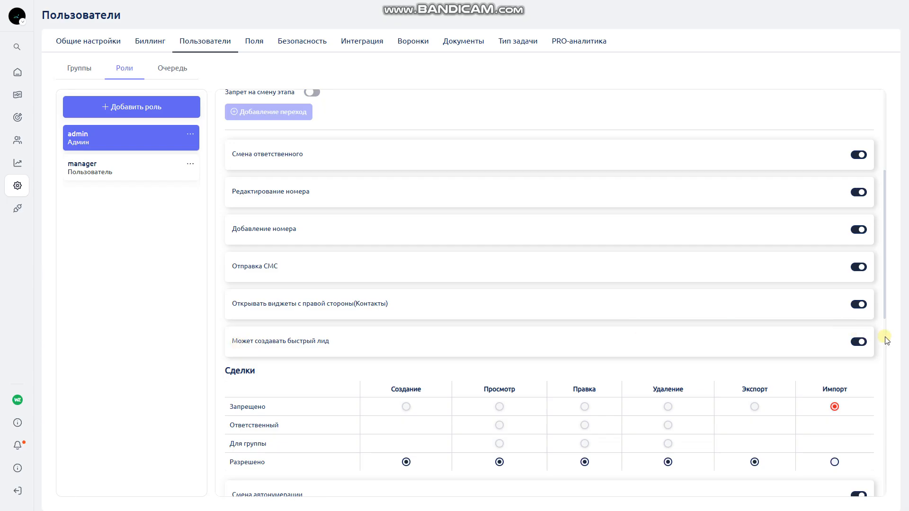
pyautogui.click(857, 343)
pyautogui.scroll(-5, 849, 327)
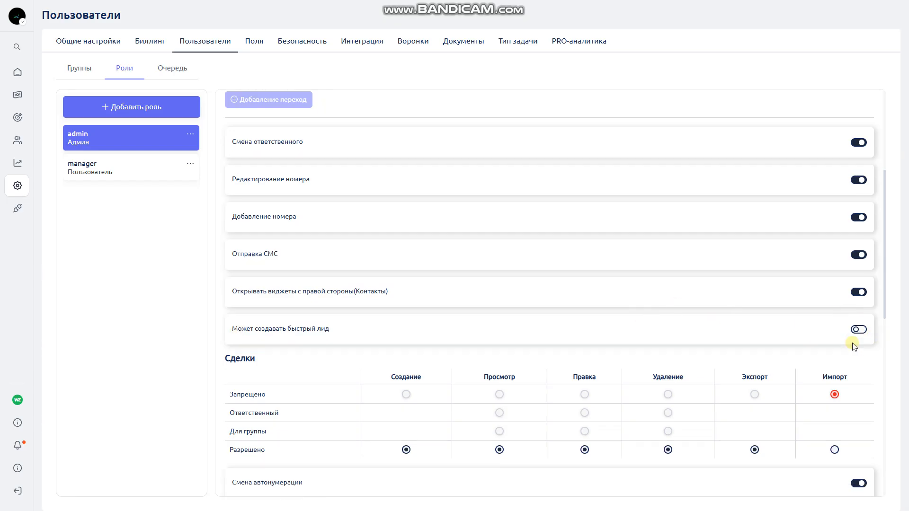
pyautogui.scroll(5, 854, 332)
pyautogui.scroll(-5, 862, 347)
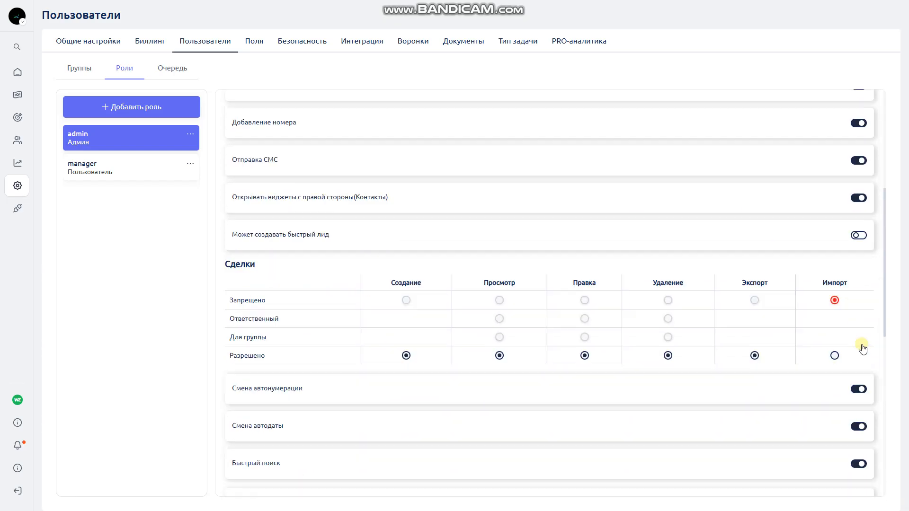
pyautogui.scroll(-5, 810, 210)
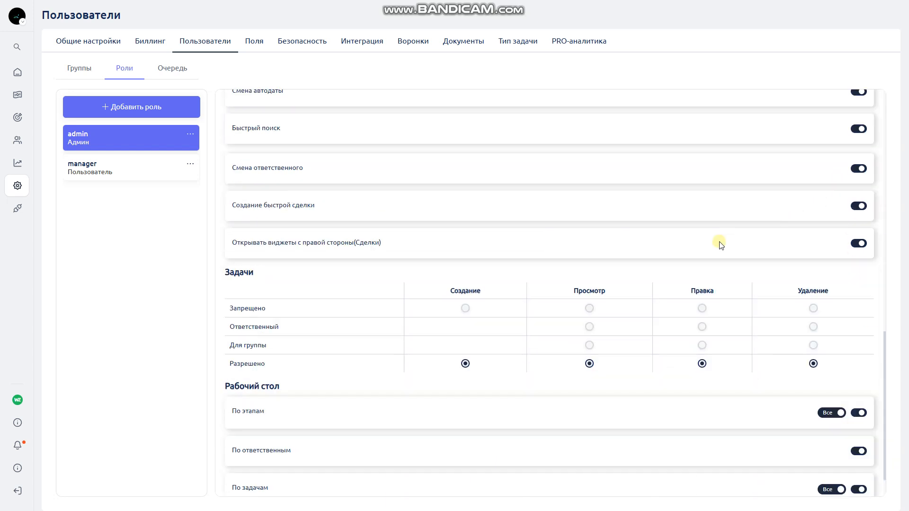
pyautogui.scroll(5, 819, 288)
pyautogui.scroll(-5, 495, 325)
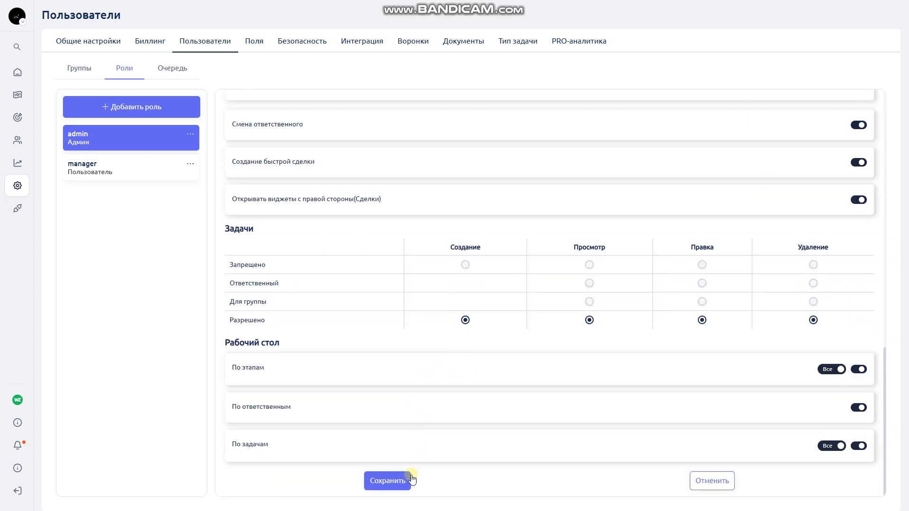
pyautogui.click(391, 481)
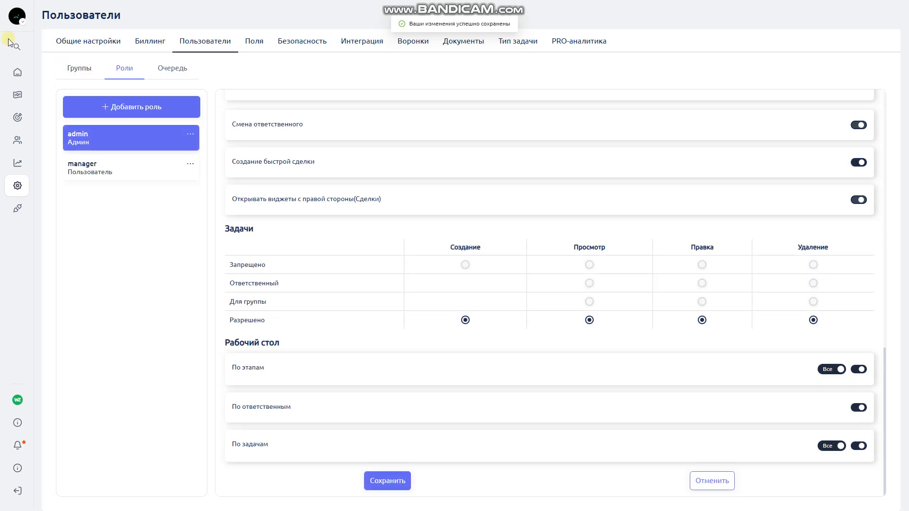
# Search globally for another client's phone number
pyautogui.moveTo(14, 47)
pyautogui.click(64, 46)
pyautogui.hotkey('ctrl', 'v')
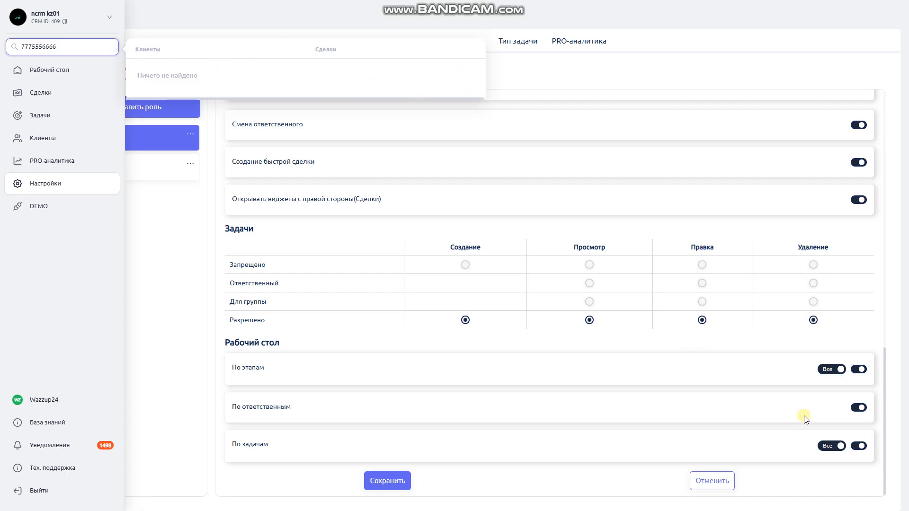
pyautogui.scroll(5, 672, 229)
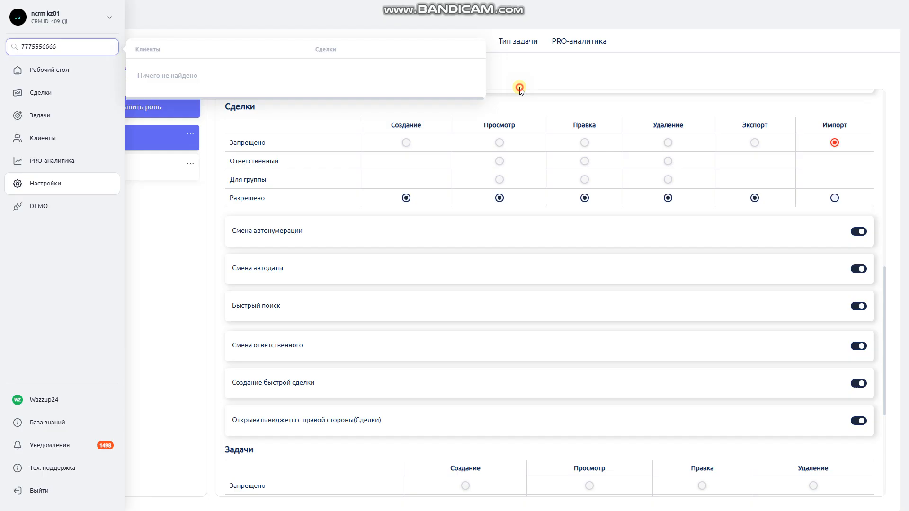
pyautogui.click(519, 89)
pyautogui.moveTo(21, 137)
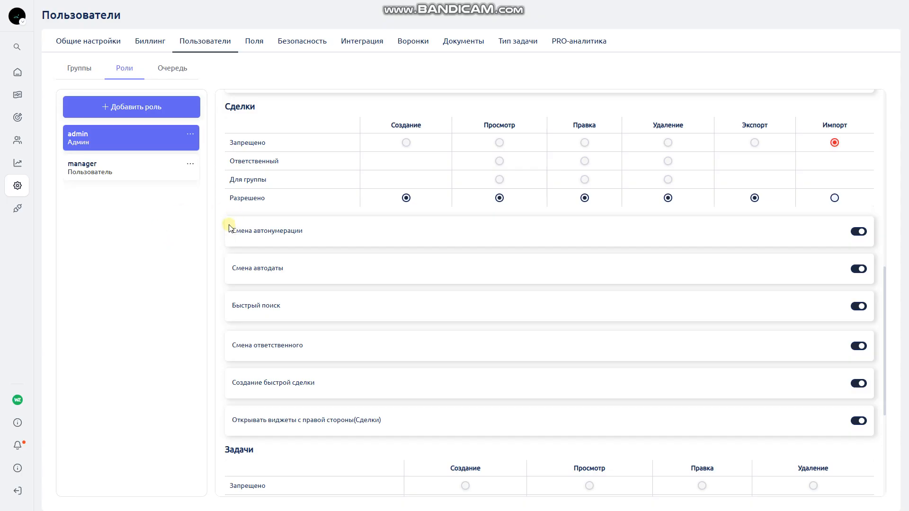
pyautogui.scroll(-5, 300, 252)
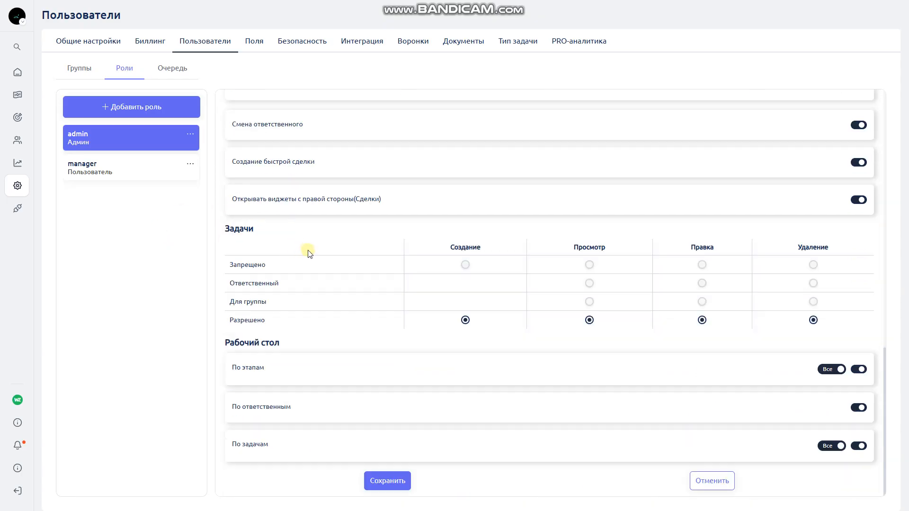
pyautogui.scroll(5, 310, 251)
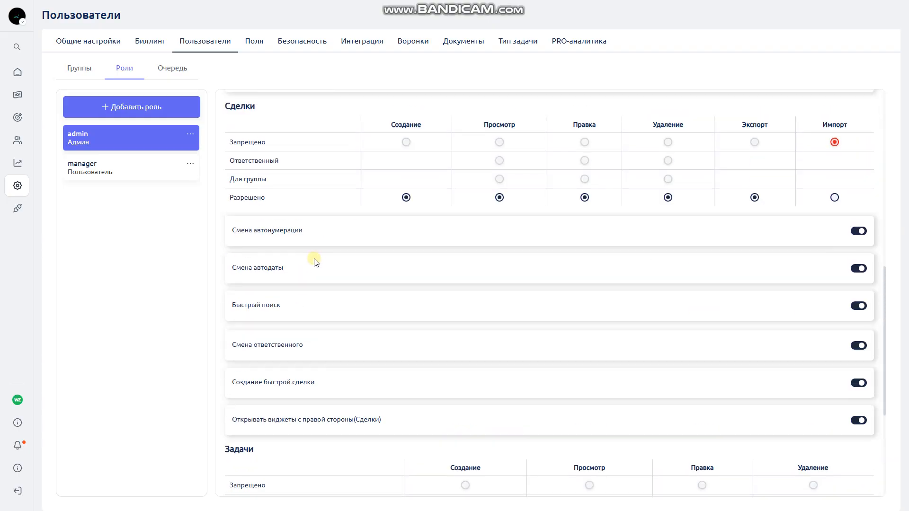